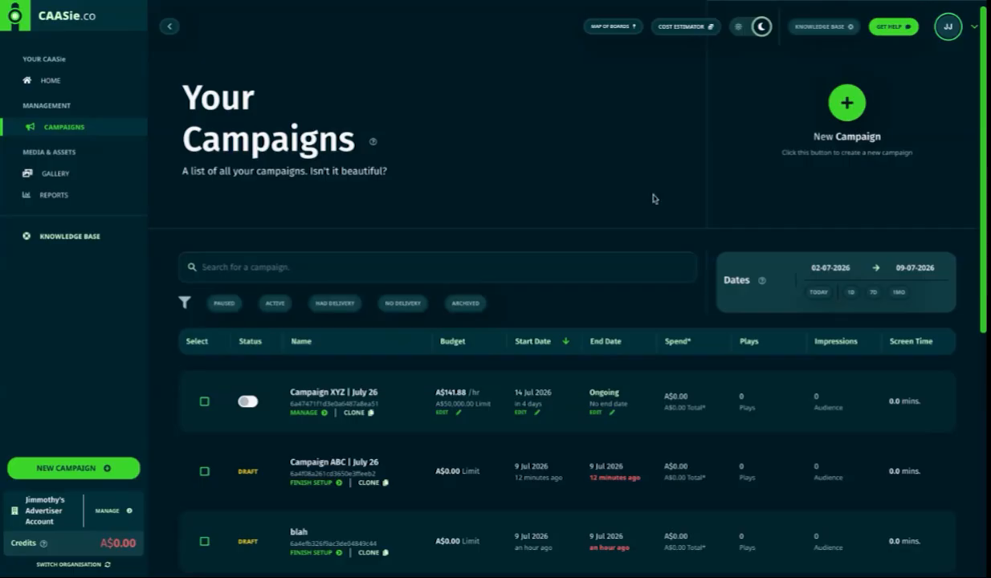
- Create a new campaign named "Campaign ABC | July 26" and choose Bulk-select Boards as its board selection method
left_click(835, 107)
left_click(360, 320)
type("C")
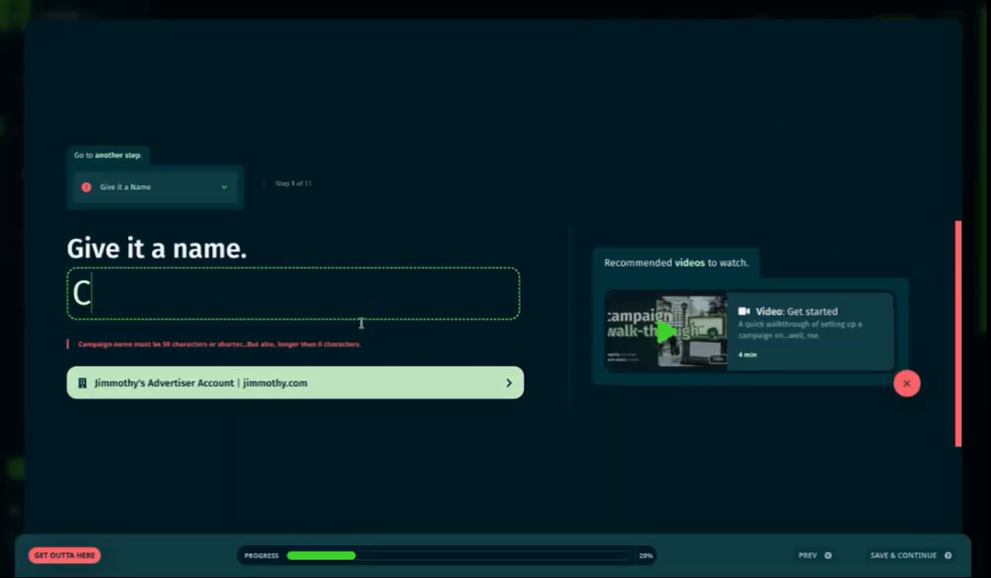
type("ampaign ABC")
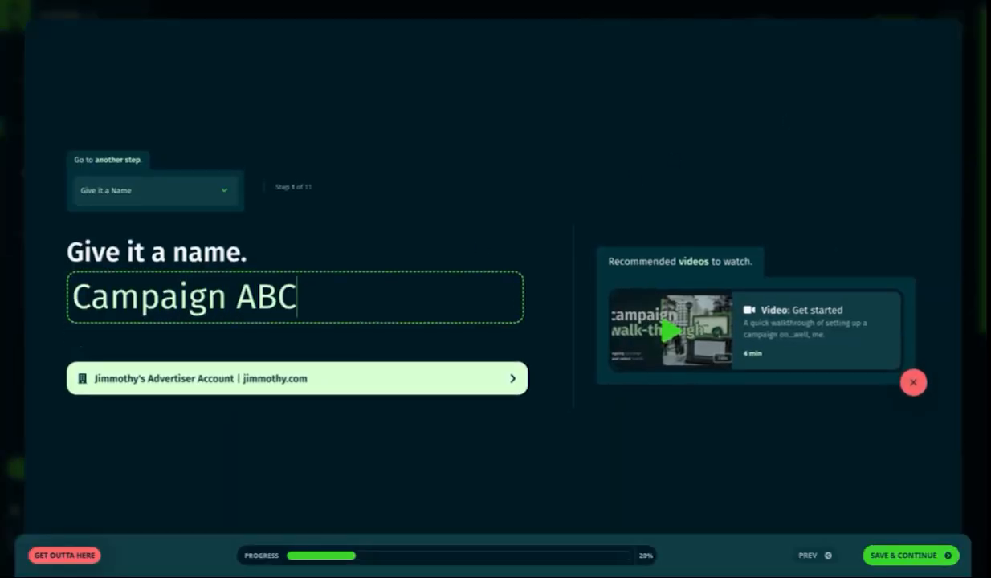
type(" | July 26")
key("Return")
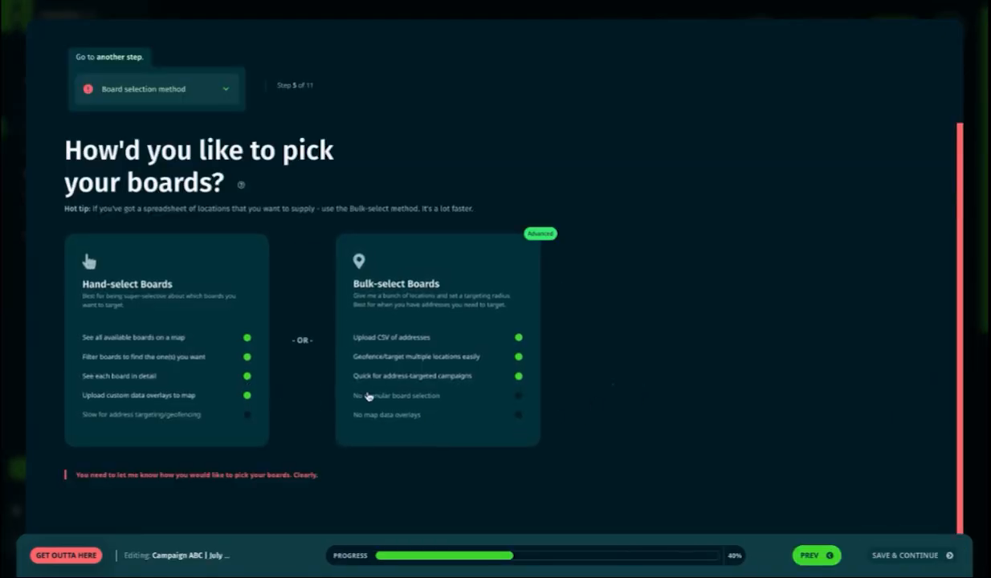
left_click(454, 382)
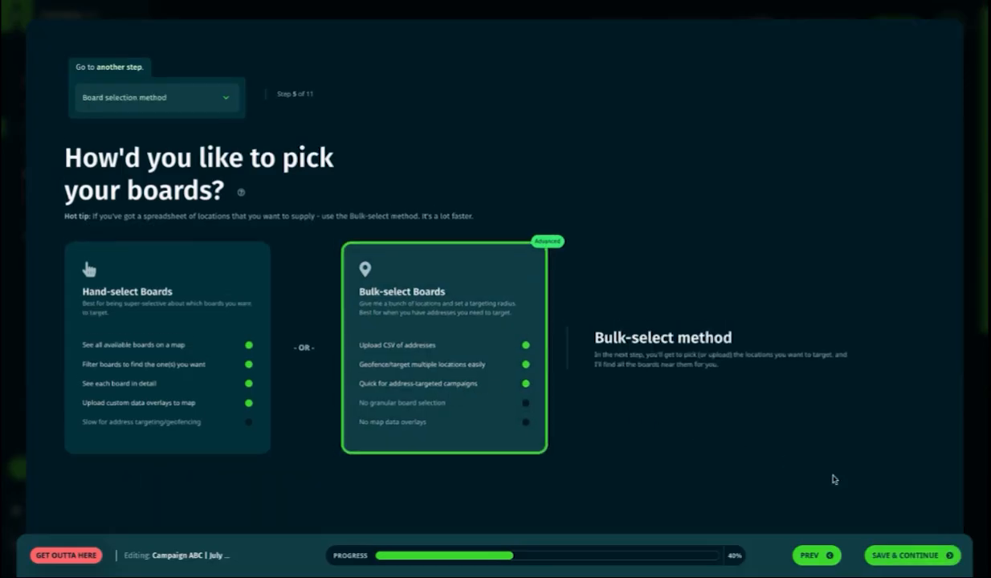
left_click(911, 557)
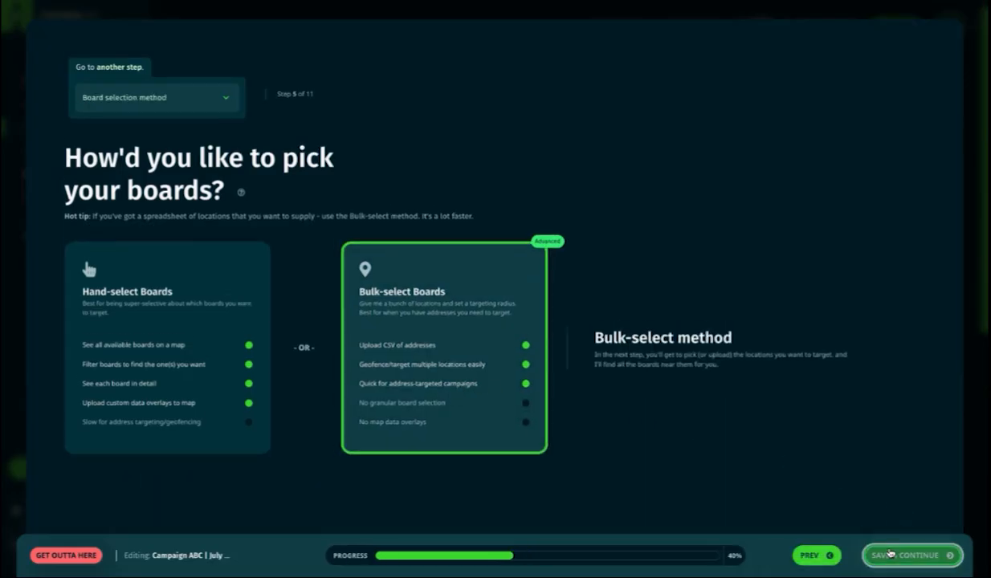
- Search the target areas for "brisbane" and add Brisbane, Queensland, Australia
left_click(142, 186)
type("brisbane")
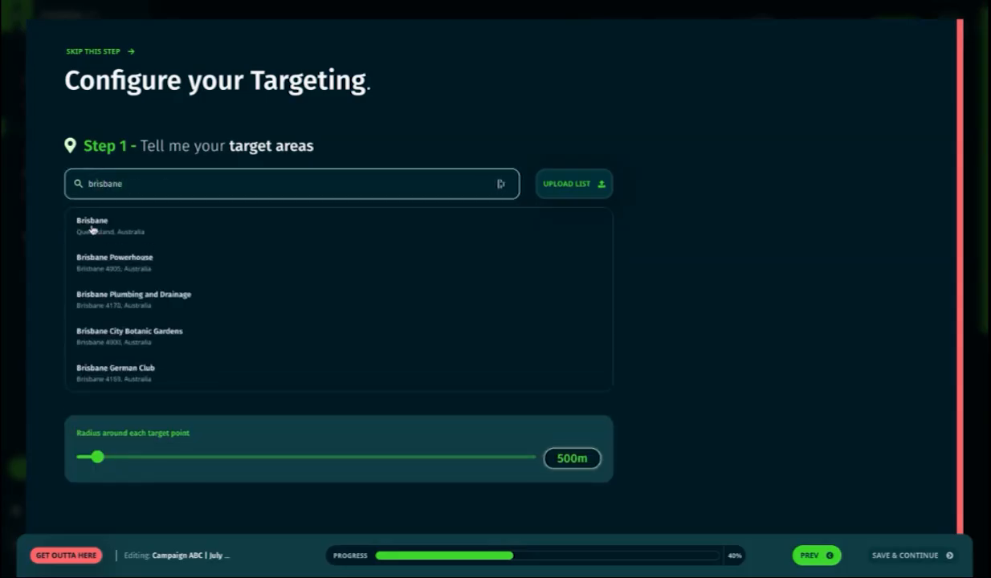
left_click(92, 222)
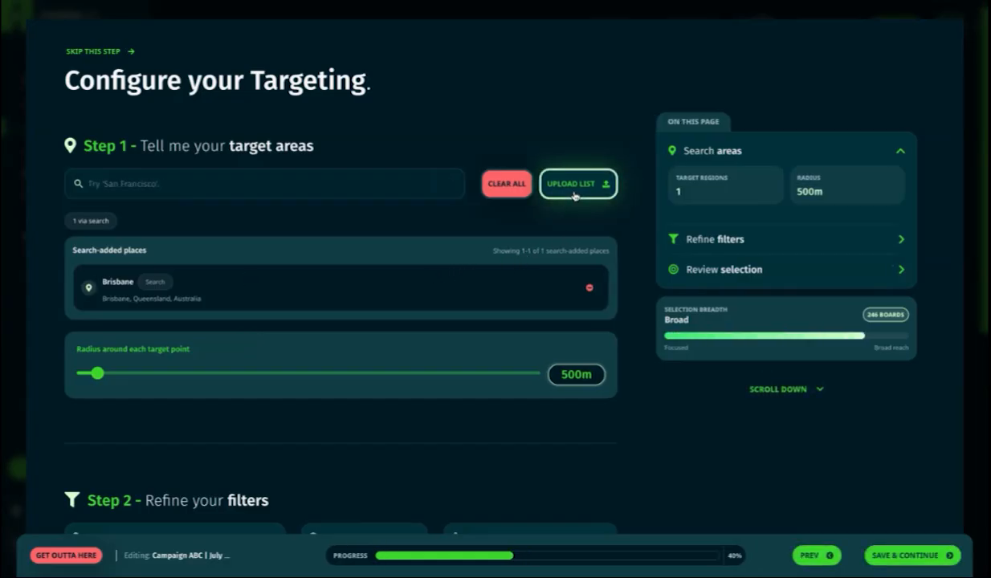
- Upload Addresses.csv as a target location list and continue to configuring its columns
left_click(578, 184)
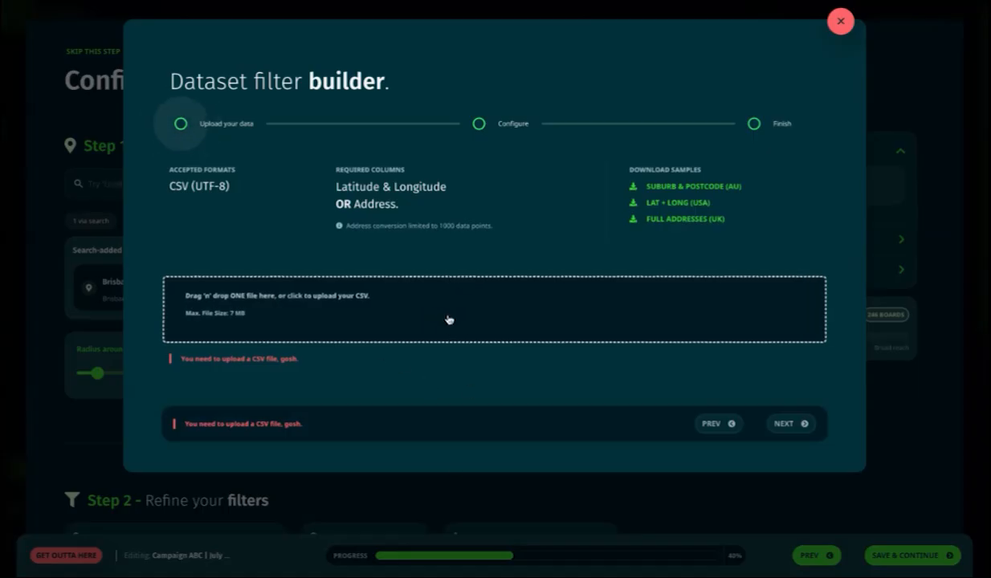
left_click_drag(449, 562, 400, 303)
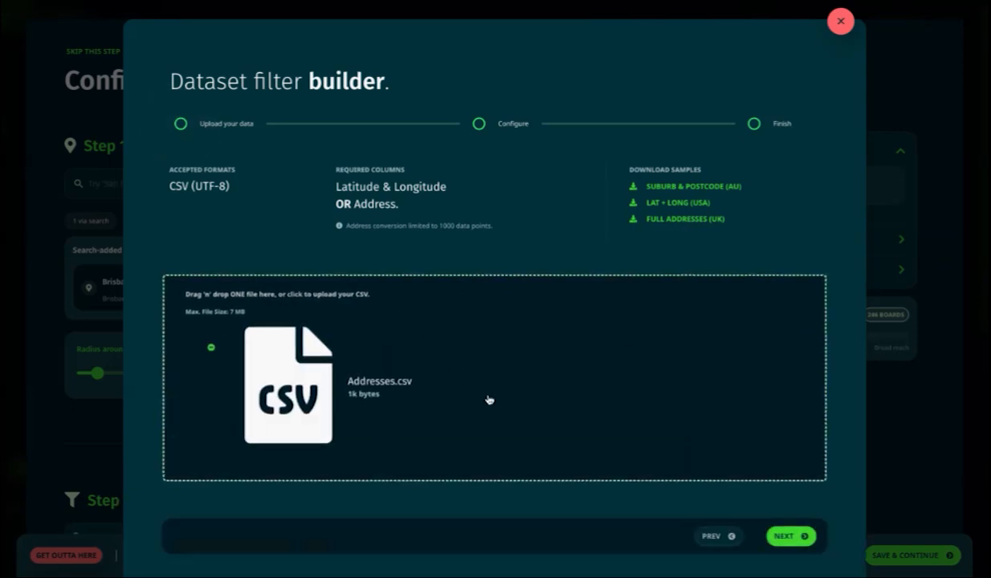
left_click(791, 535)
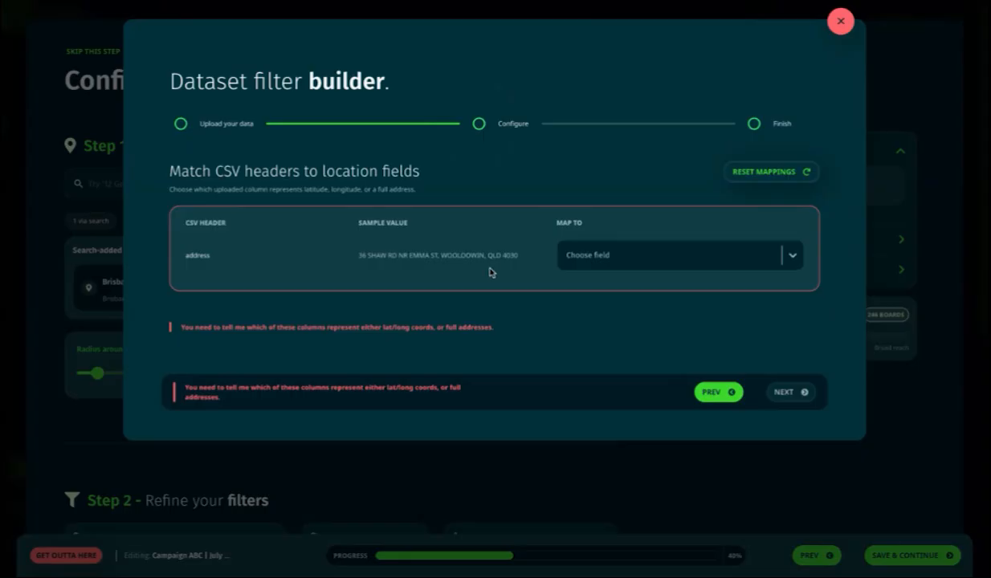
- Map the CSV's address column to Address, set the country to Australia, and finish processing the dataset
left_click(630, 257)
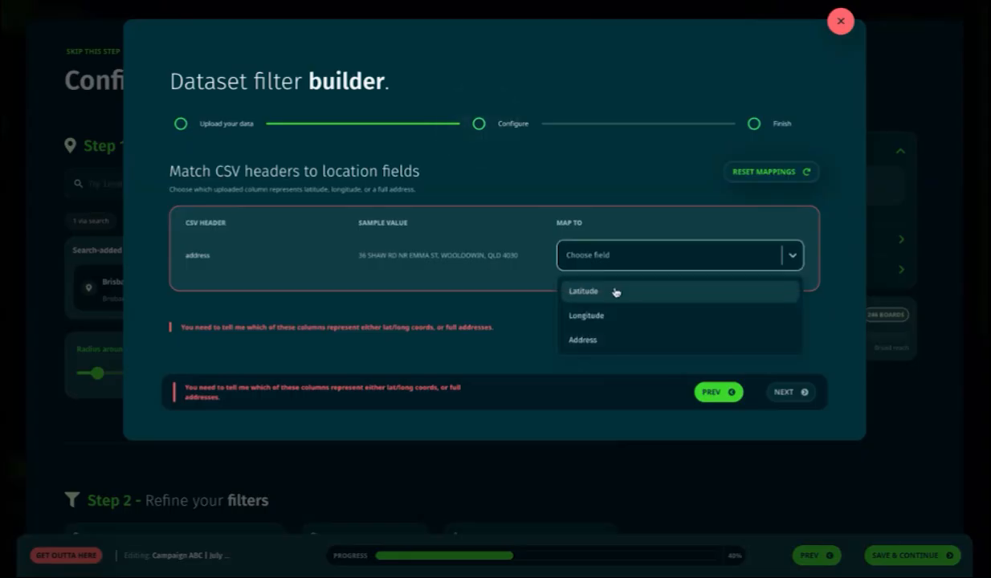
left_click(575, 342)
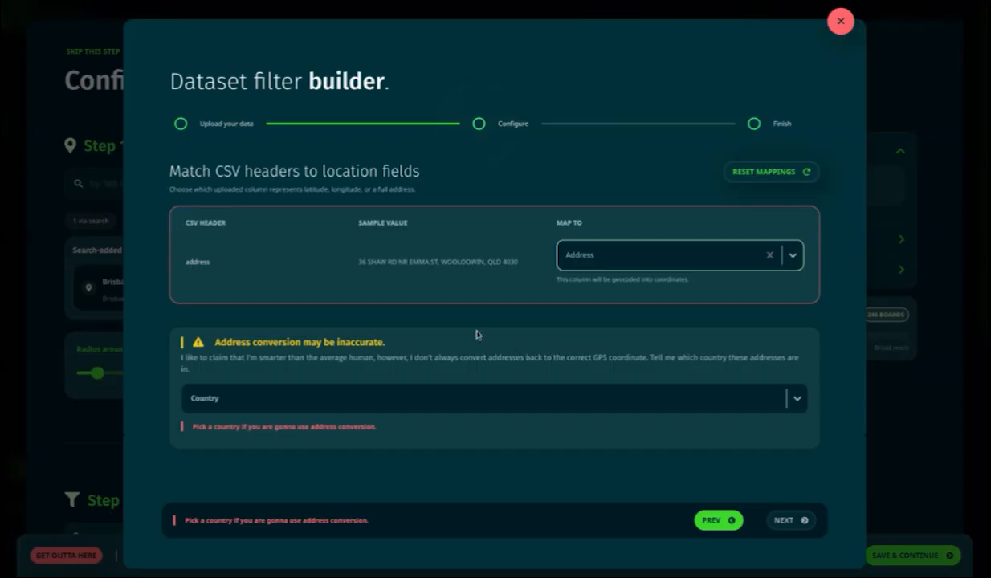
left_click(234, 400)
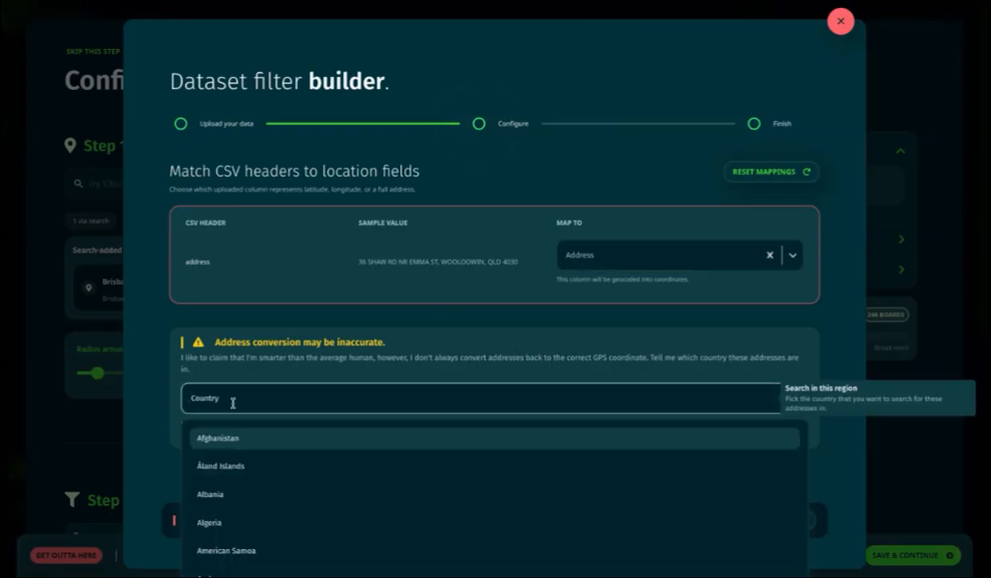
type("aus")
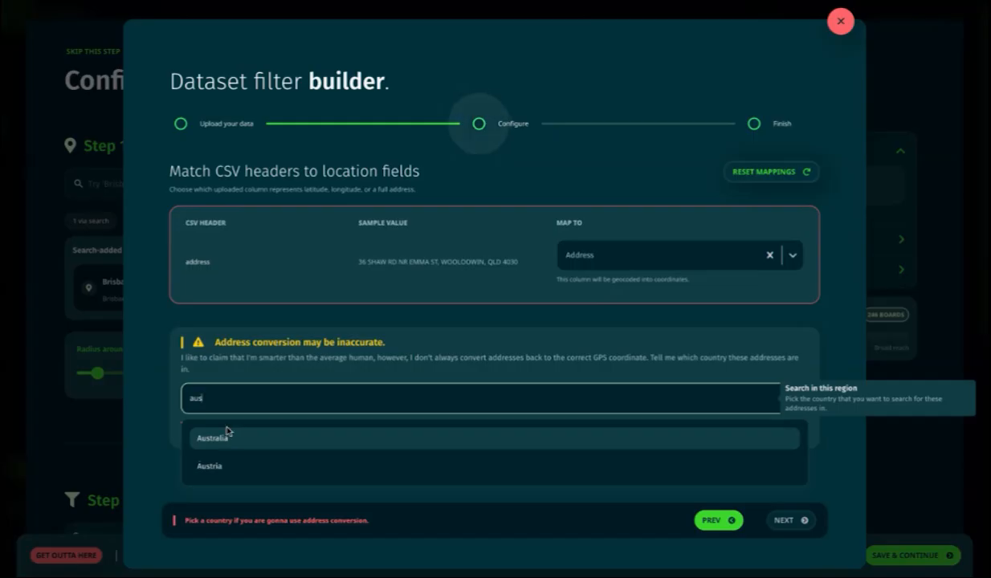
left_click(230, 436)
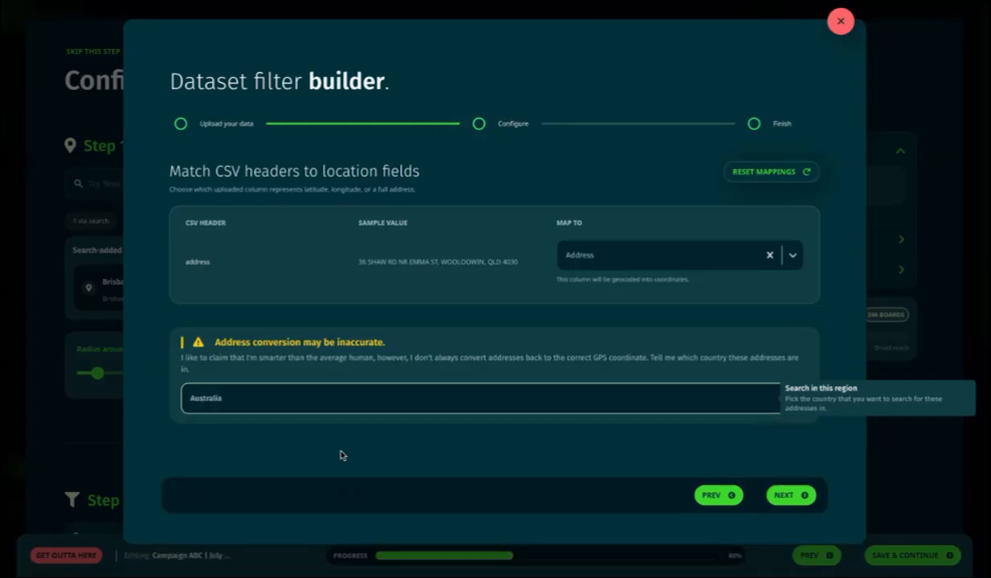
left_click(785, 495)
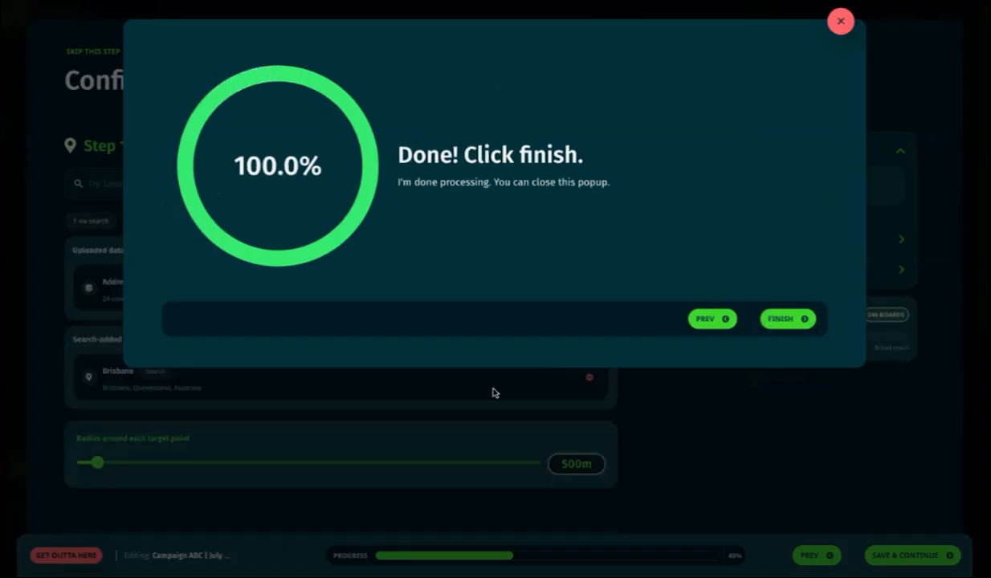
left_click(787, 318)
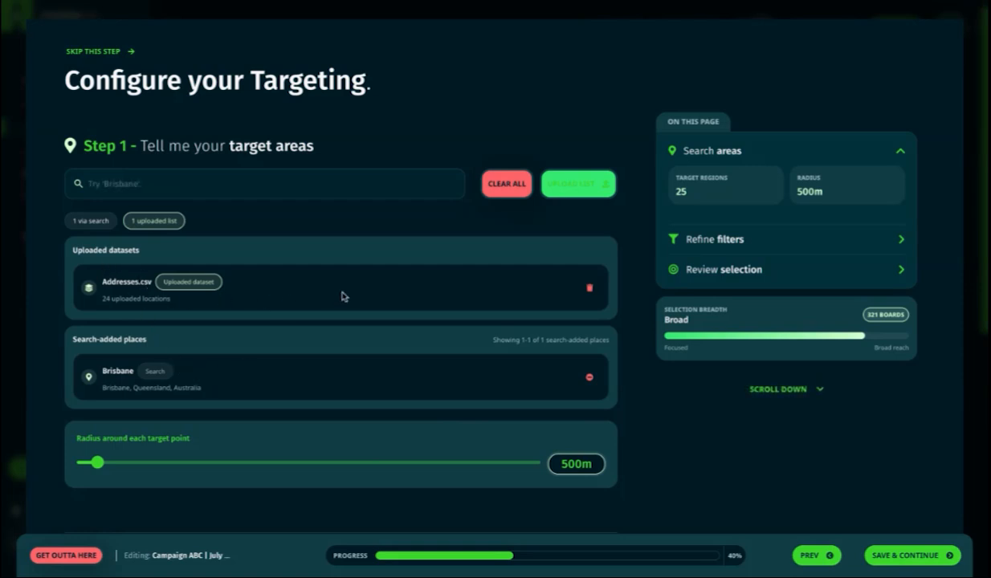
- Remove Brisbane from the search-added places and review the board selection on the map
left_click(589, 376)
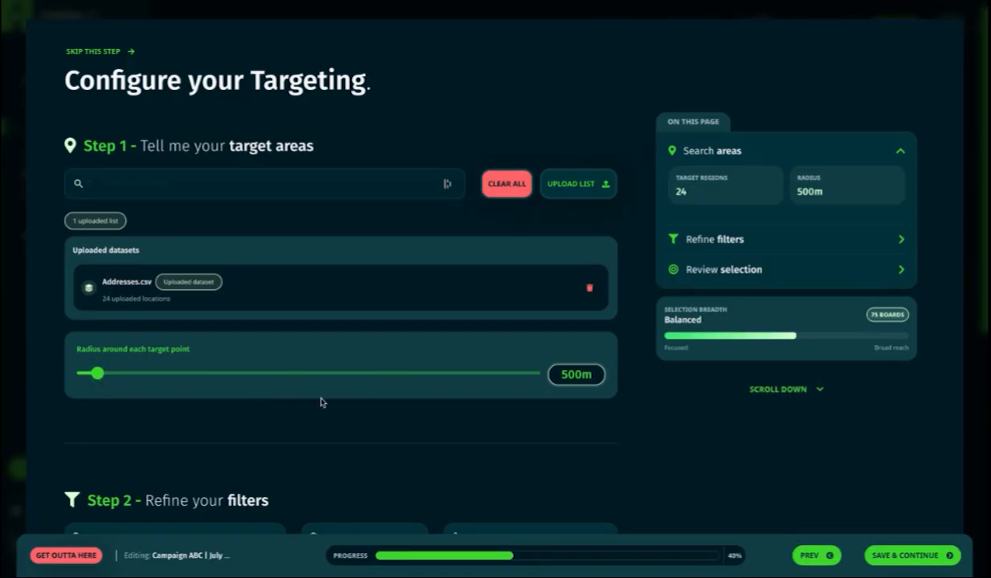
scroll(358, 415, "down", 6)
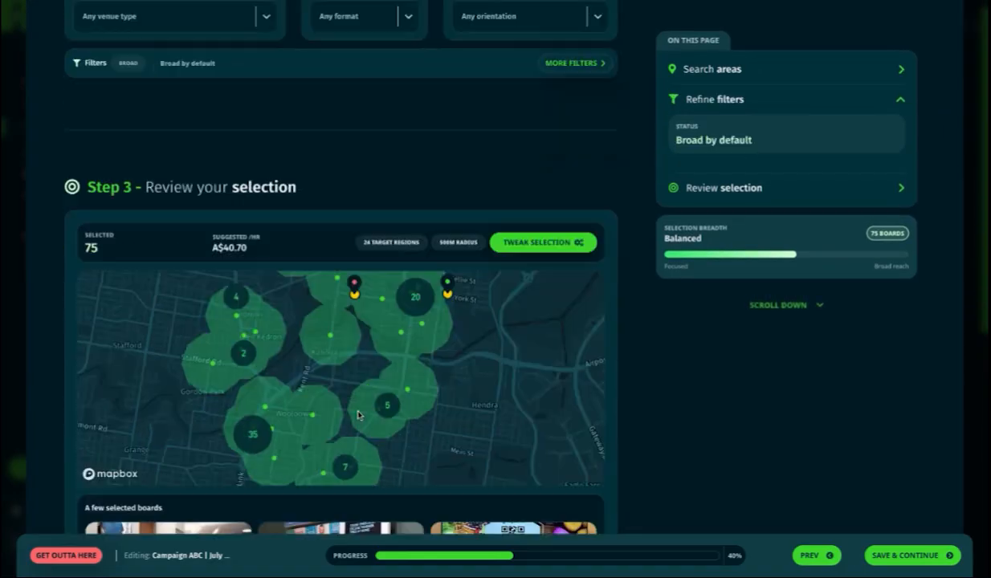
scroll(360, 419, "down", 2)
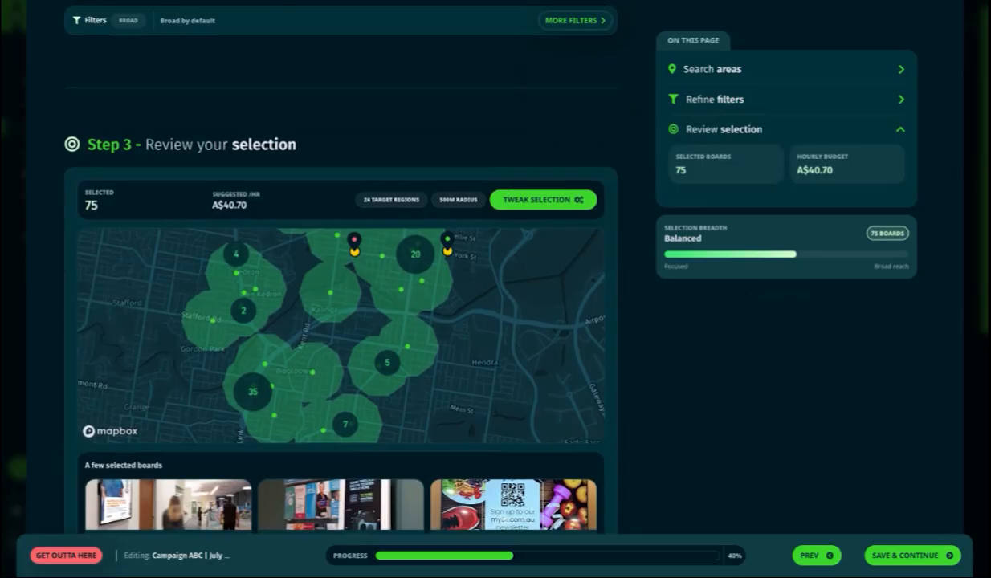
- Set the radius around each target point to 3050 m and check the resulting board selection
scroll(360, 419, "up", 7)
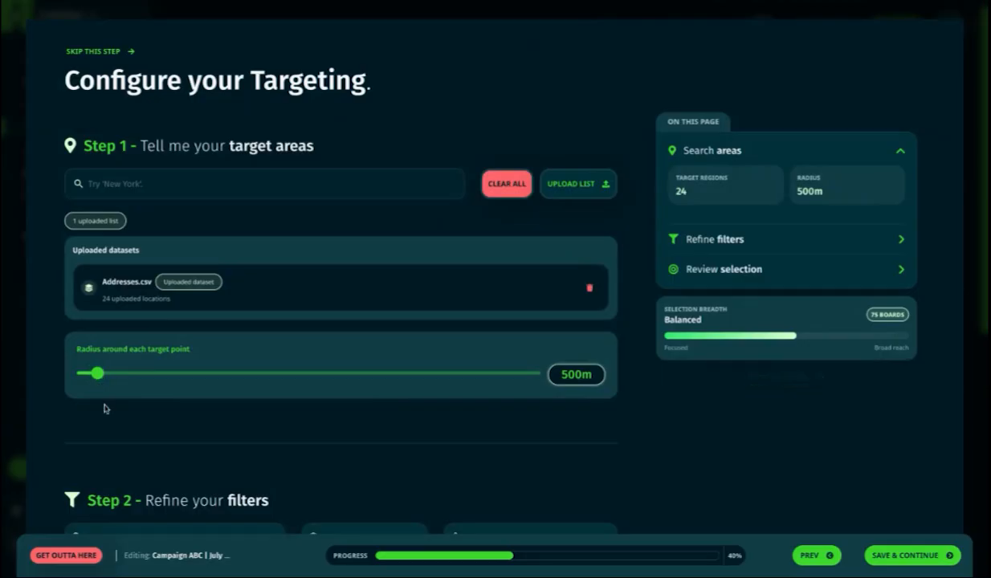
left_click_drag(97, 375, 217, 379)
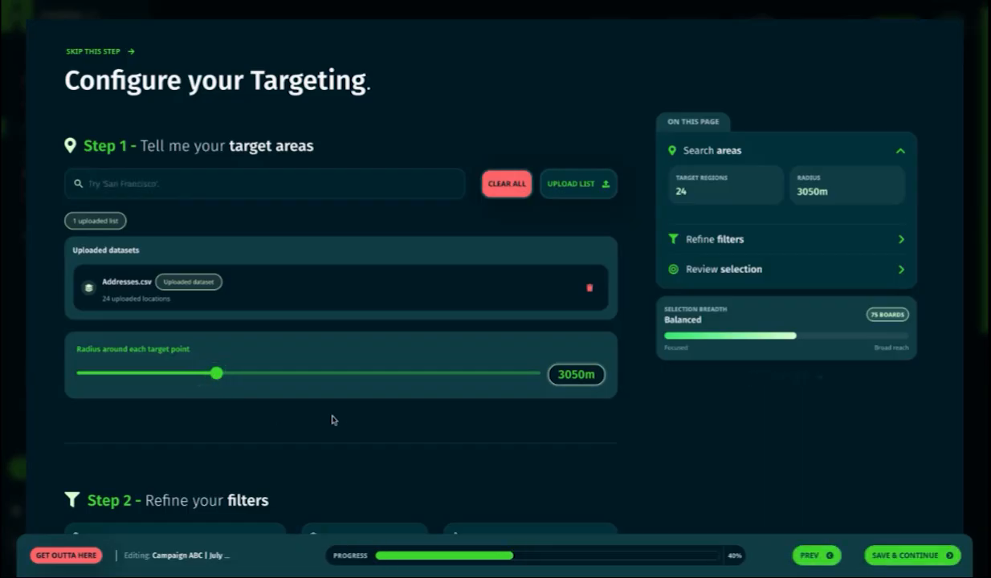
scroll(341, 417, "down", 10)
scroll(352, 309, "up", 1)
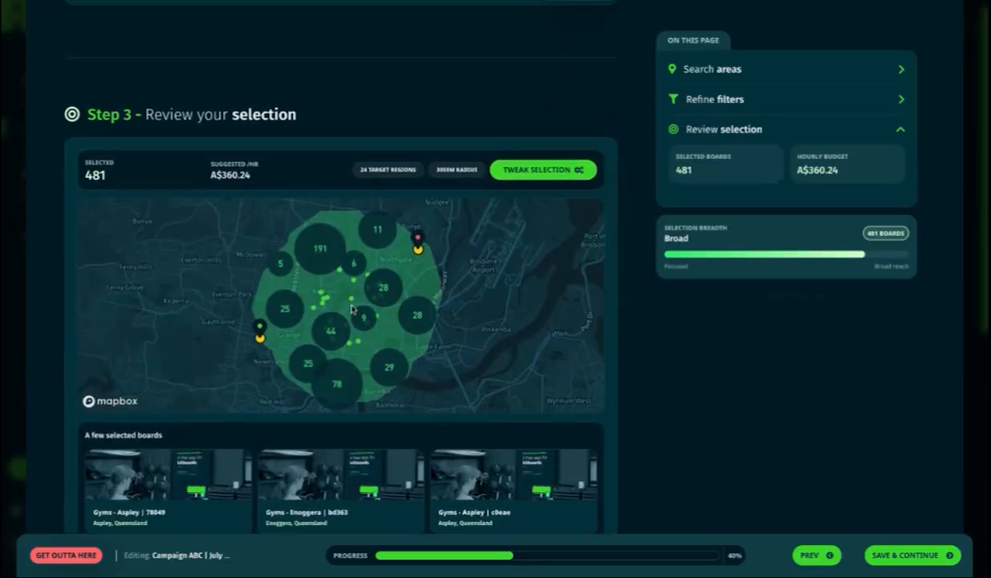
- Set the radius around each target point to 700 m and check the board selection on the map
scroll(368, 356, "up", 10)
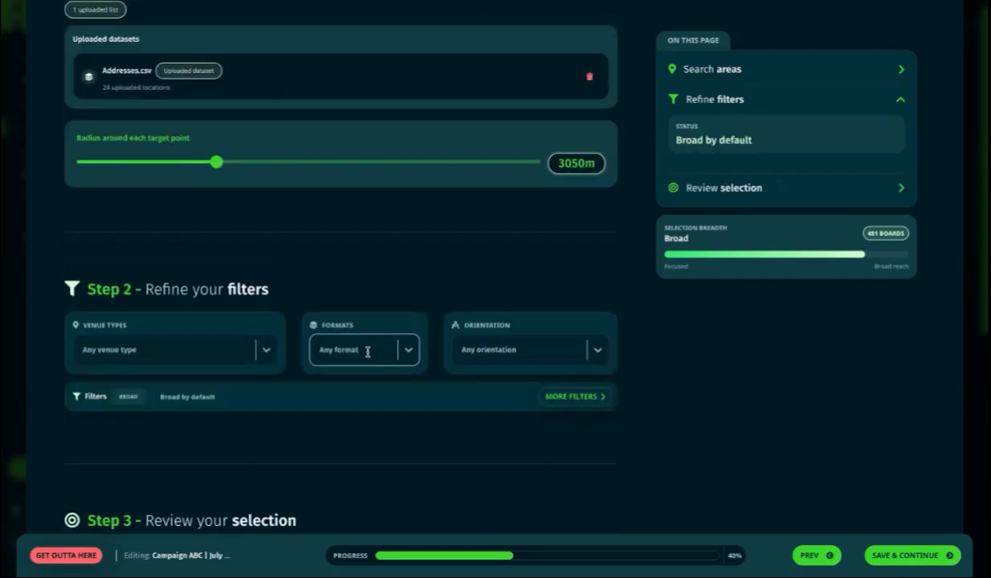
left_click_drag(216, 292, 109, 294)
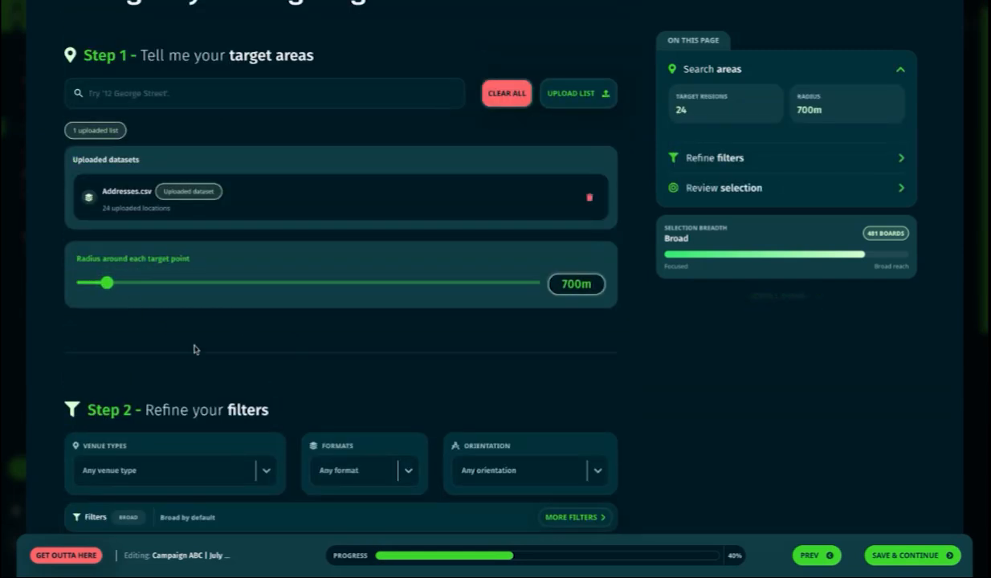
scroll(259, 332, "down", 6)
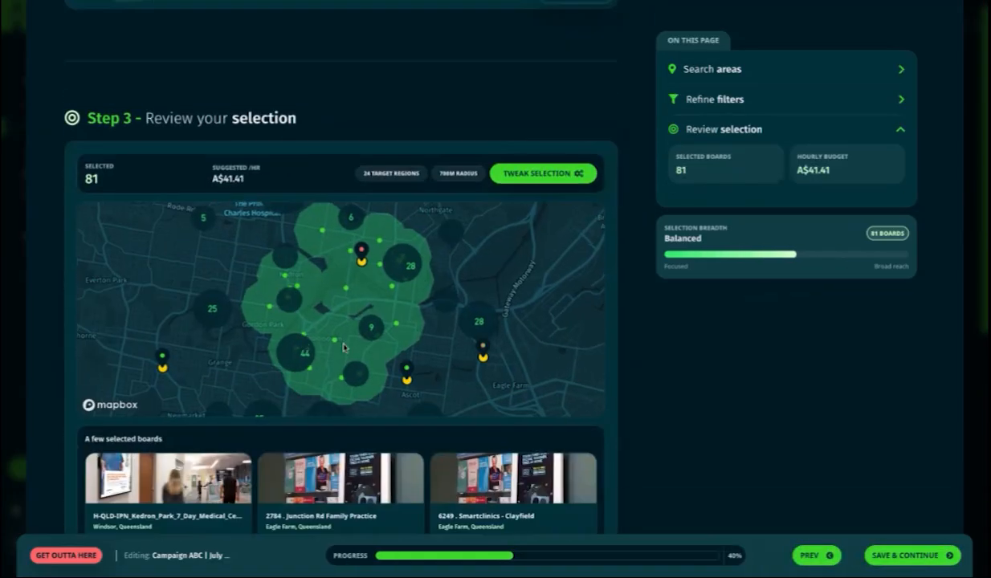
- Filter the venue types to Bus Shelters, Urban Panels, Billboard and Grocery
scroll(374, 367, "up", 5)
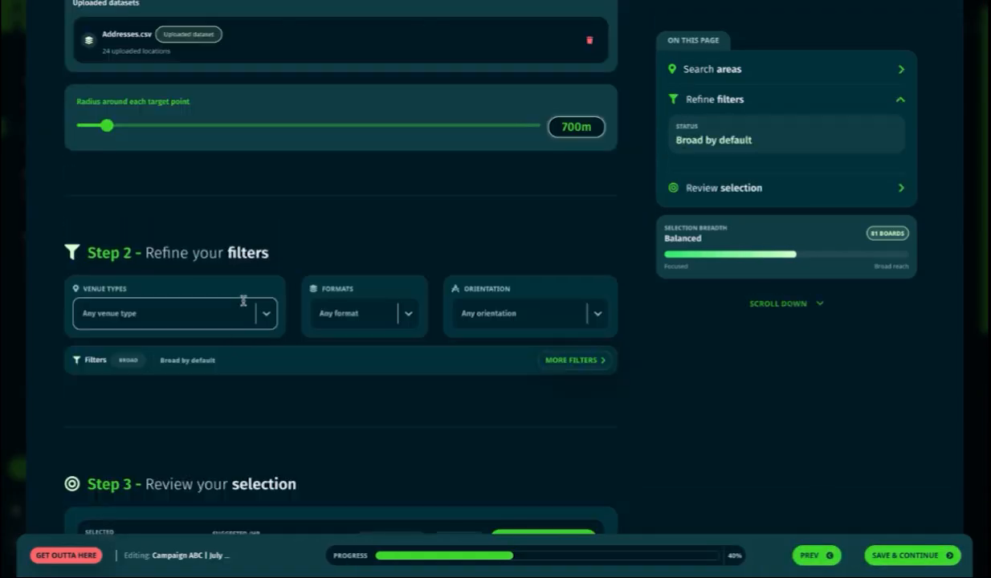
left_click(267, 316)
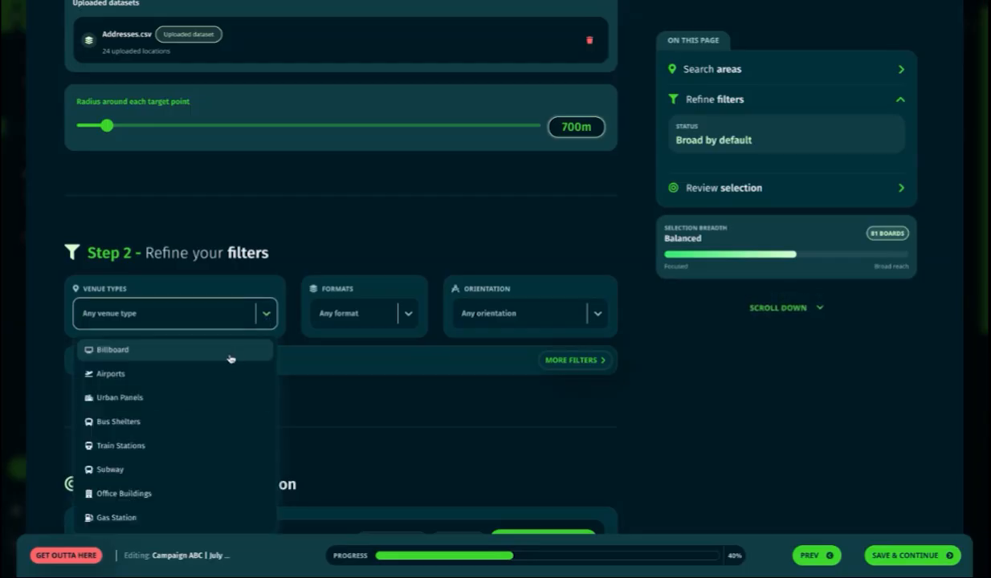
scroll(188, 410, "down", 2)
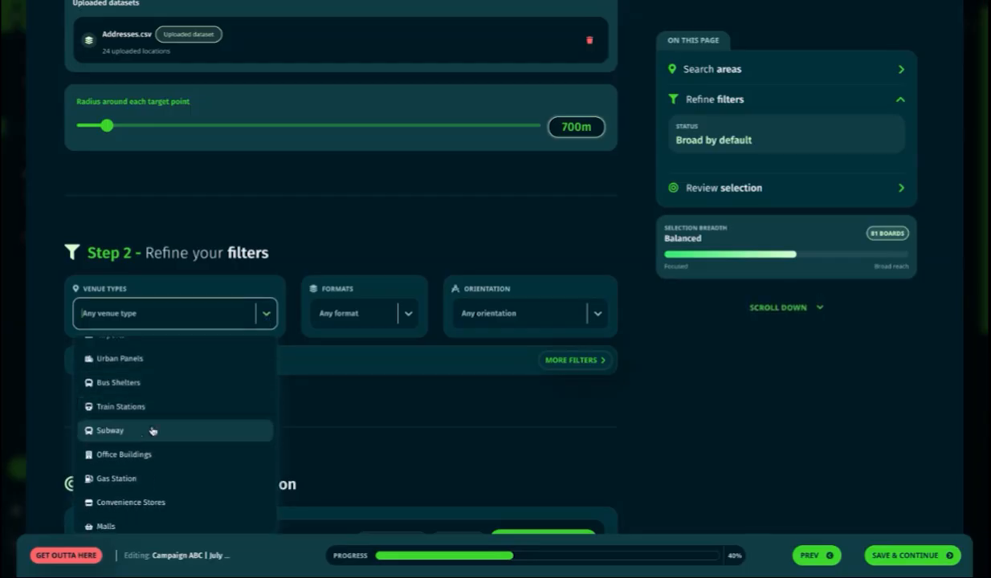
left_click(136, 379)
left_click(132, 359)
left_click(125, 361)
scroll(159, 437, "down", 2)
scroll(155, 483, "down", 1)
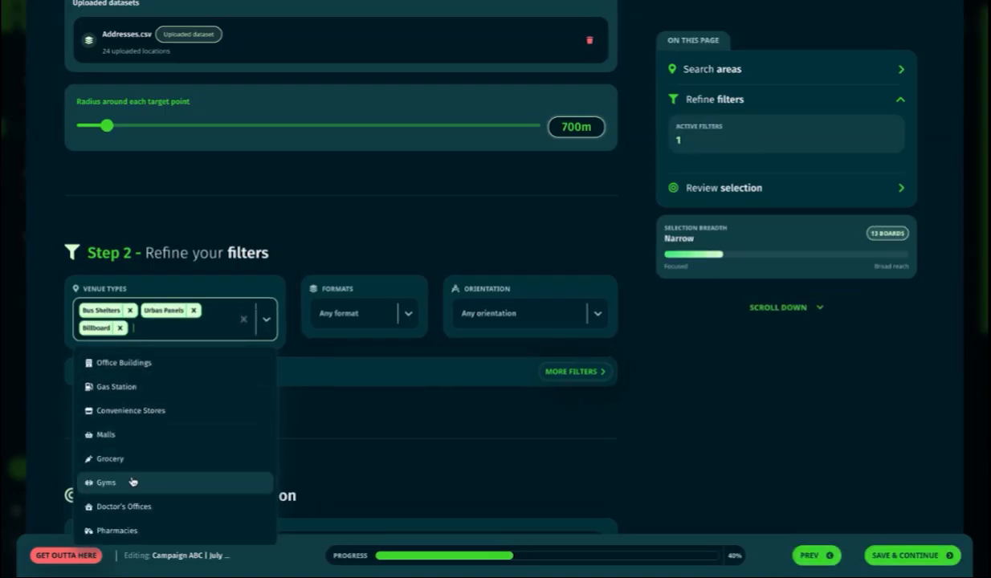
left_click(128, 459)
left_click(677, 381)
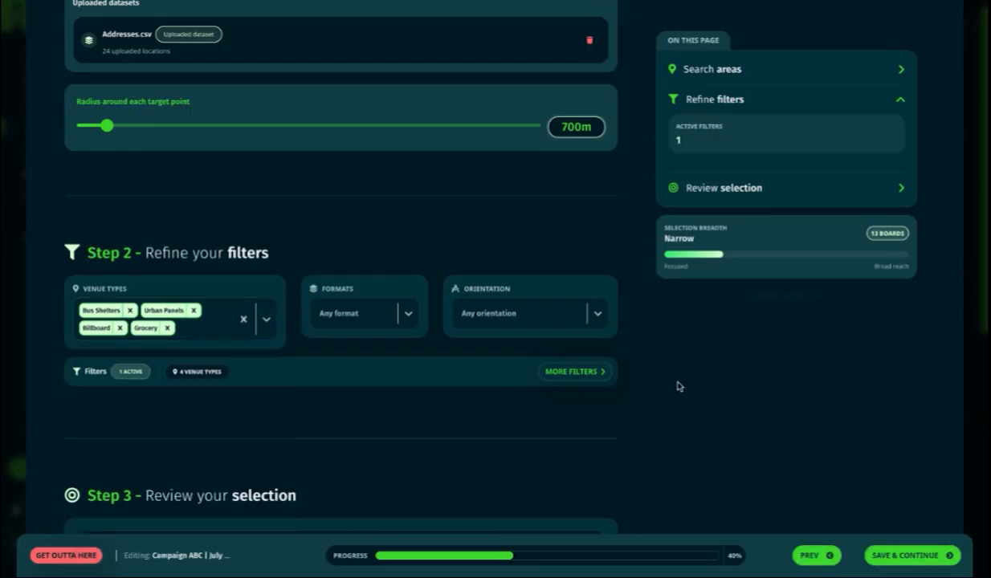
- Review the number of selected boards, the suggested hourly budget and the selection map
scroll(408, 442, "down", 5)
left_click_drag(103, 204, 87, 204)
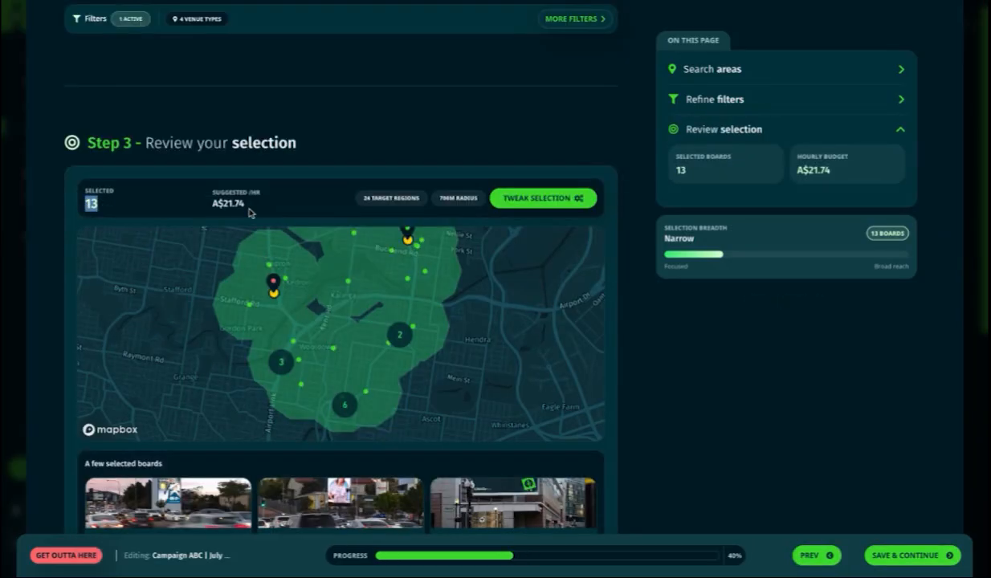
left_click_drag(249, 207, 210, 203)
left_click(277, 202)
scroll(297, 361, "down", 1)
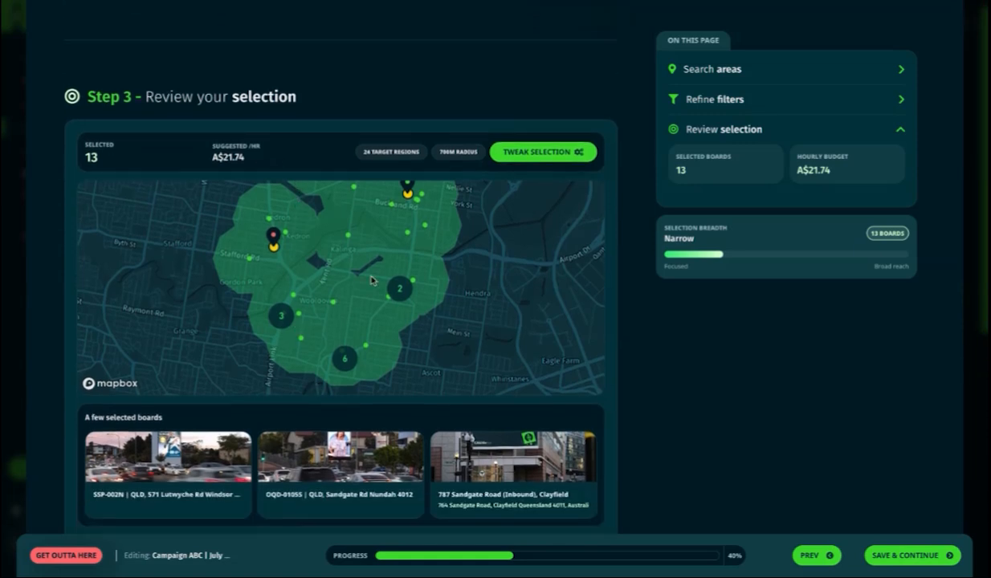
- Open the manual tweaks for the board selection and examine the target area on the override map
left_click(531, 160)
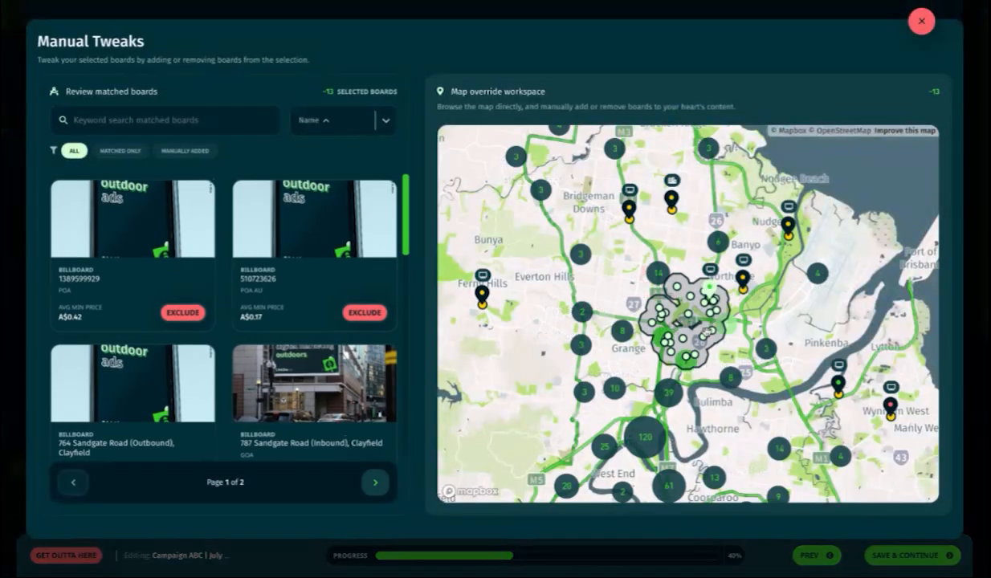
scroll(707, 320, "up", 4)
scroll(686, 314, "up", 1)
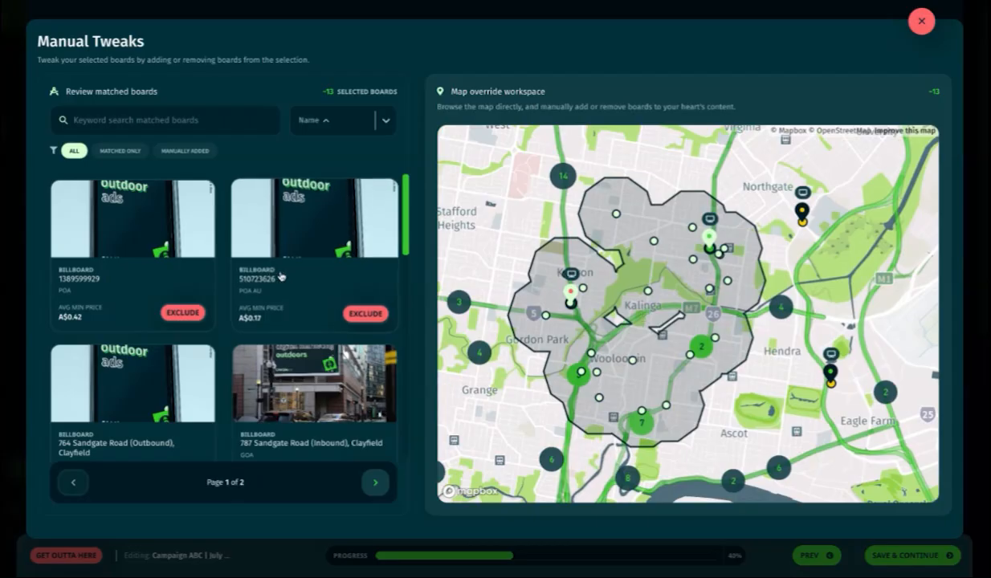
- Add the QMQ-D289 Alderley board to the selection from the override map and close the manual tweaks
scroll(312, 403, "down", 2)
scroll(312, 403, "up", 2)
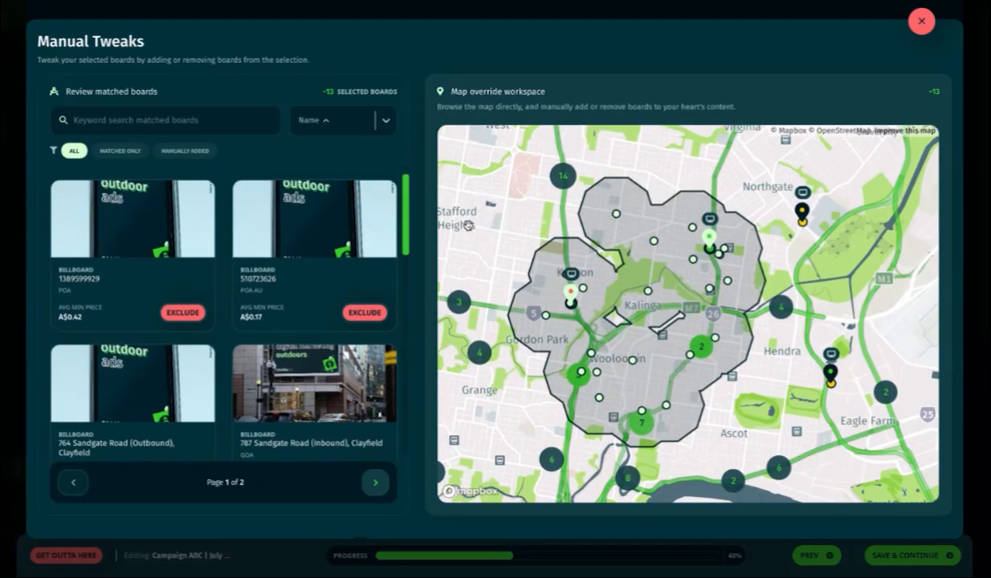
left_click_drag(684, 427, 734, 317)
left_click_drag(499, 276, 506, 323)
left_click(474, 321)
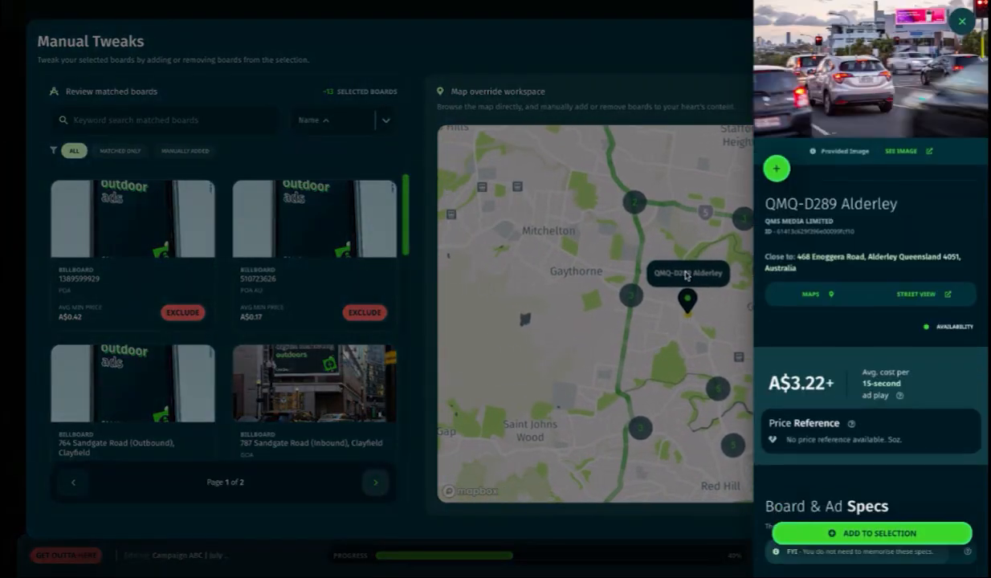
left_click(776, 170)
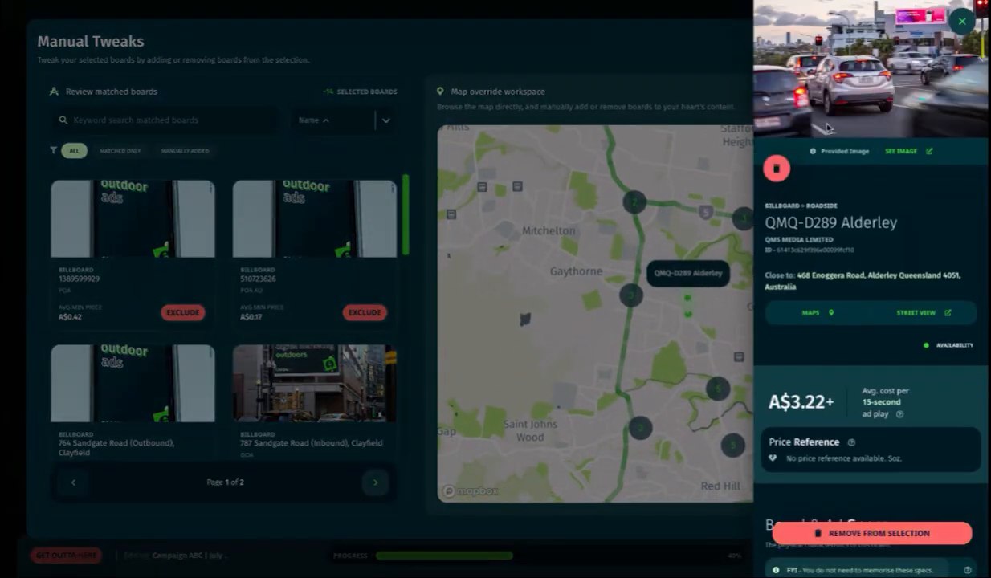
left_click(960, 21)
left_click_drag(709, 354, 634, 372)
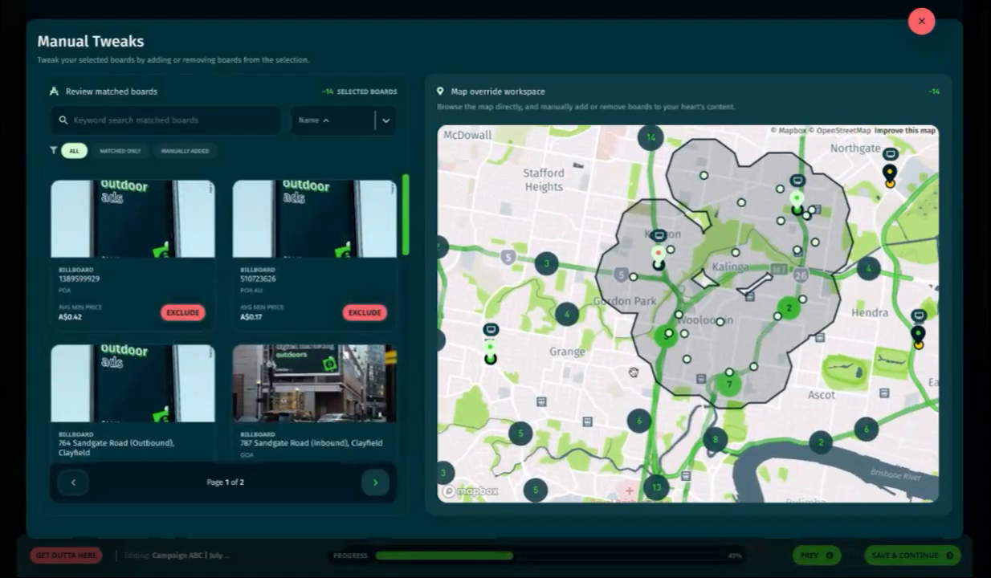
left_click(920, 22)
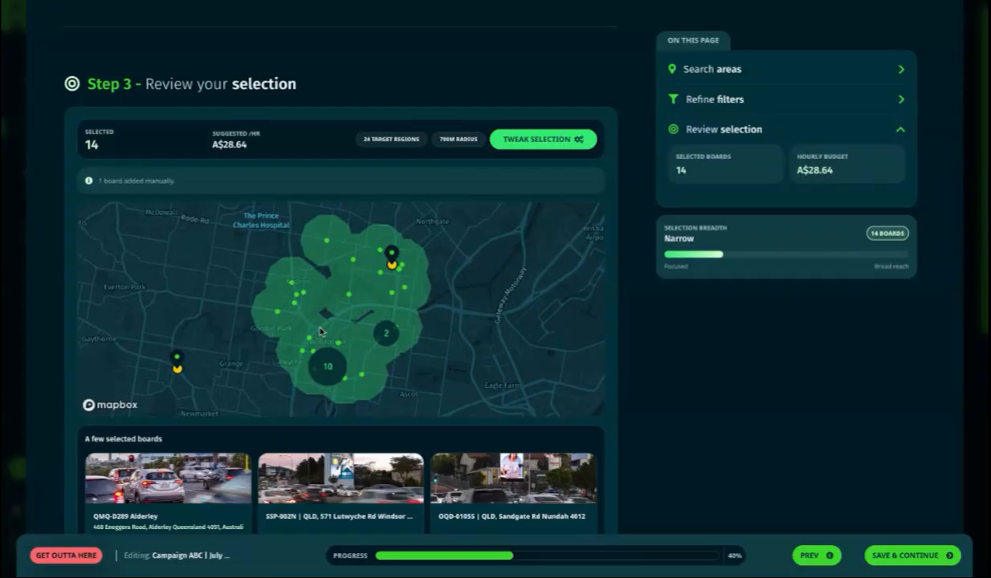
- Add Convenience Stores and Gas Station to the venue type filter
scroll(320, 332, "up", 5)
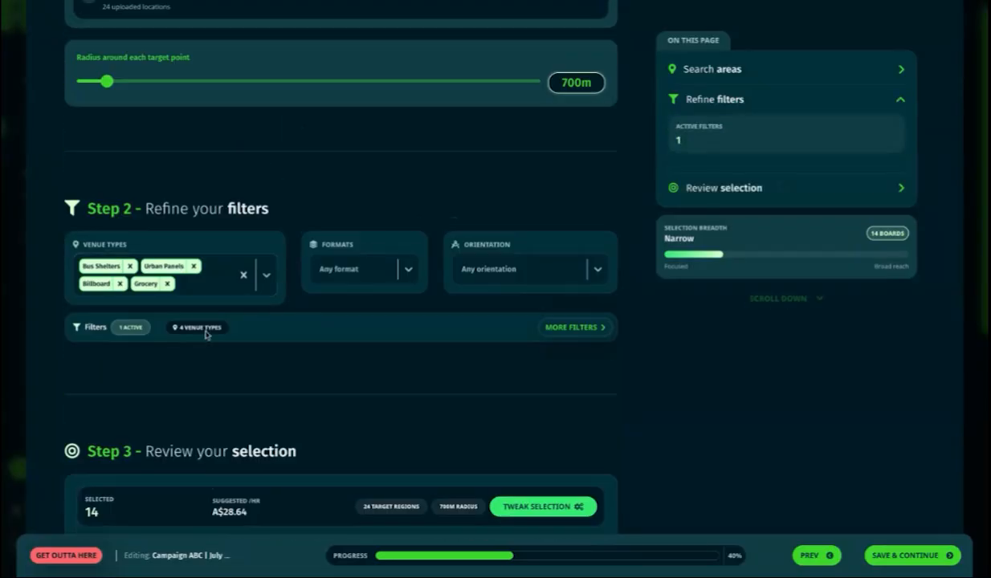
left_click(262, 278)
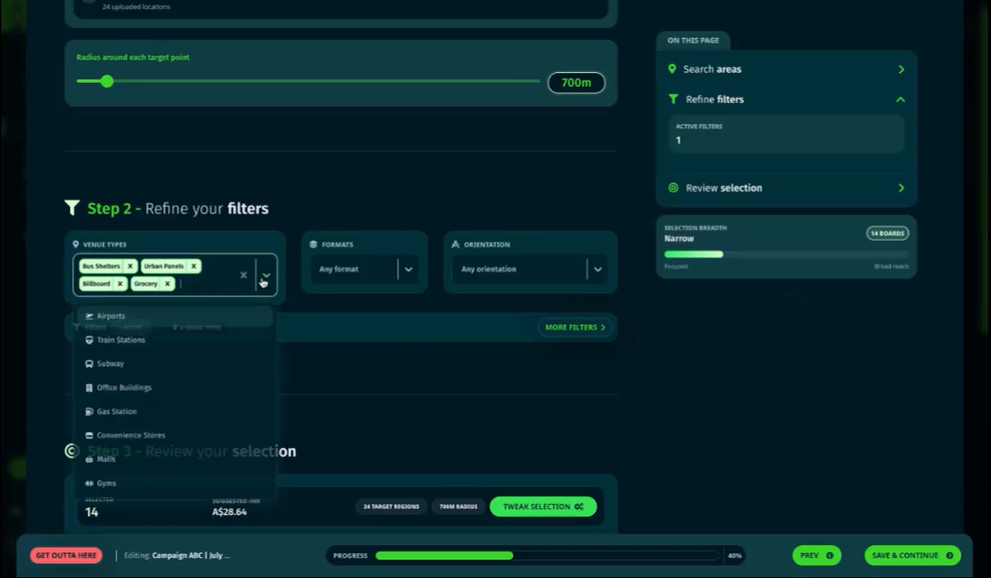
scroll(185, 394, "down", 1)
left_click(158, 393)
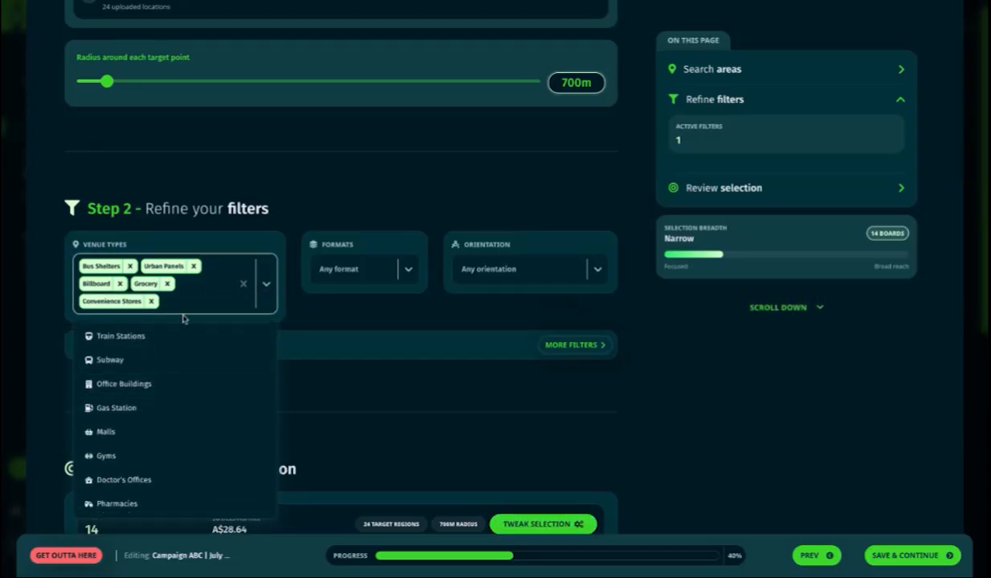
left_click(257, 408)
left_click(526, 409)
- Review the updated board selection, then save it and continue to the campaign's schedule and spend settings
scroll(526, 409, "down", 3)
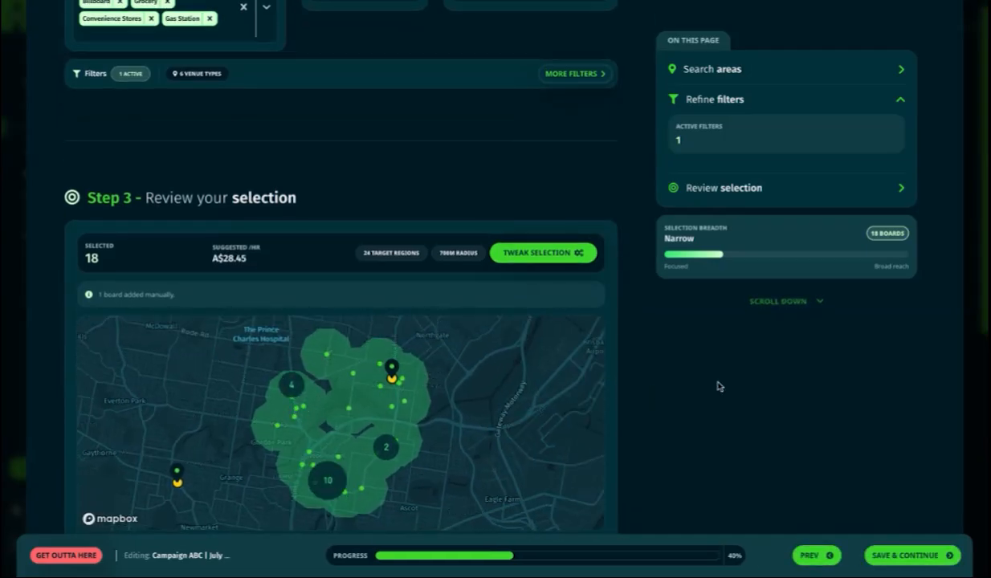
scroll(719, 386, "down", 3)
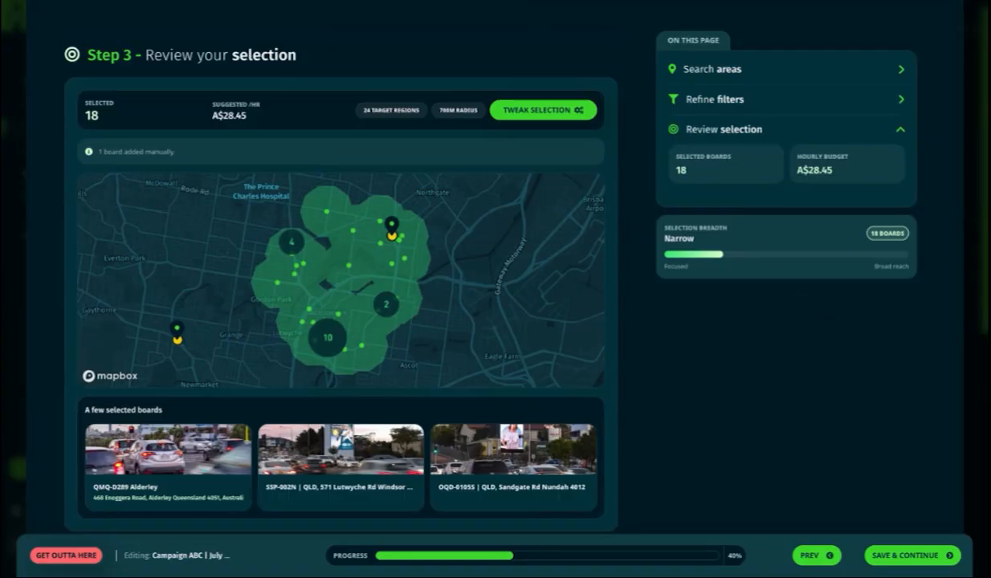
scroll(720, 387, "down", 1)
left_click(915, 555)
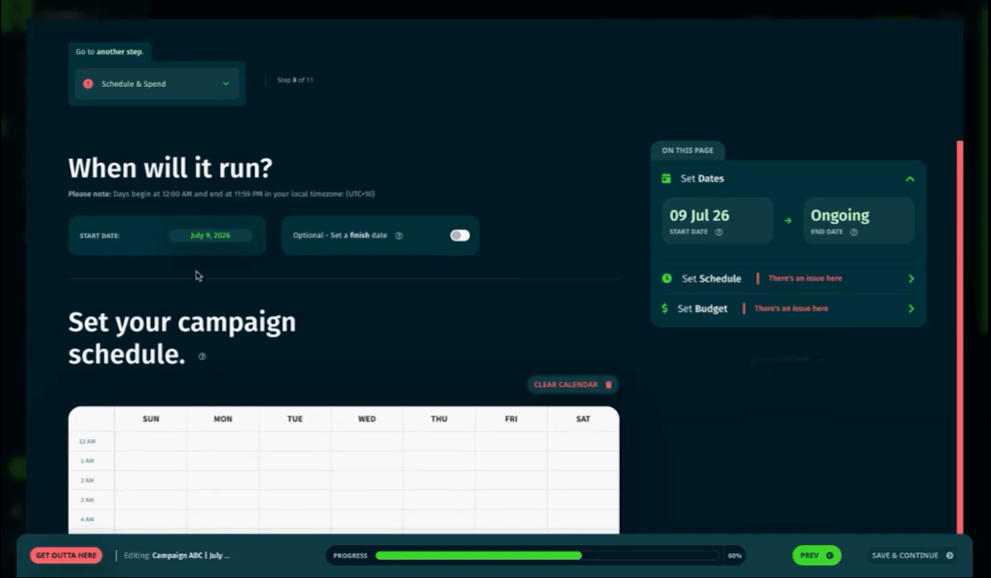
- Try an optional finish date of July 30, 2026, and switch the finish date off again
left_click(459, 235)
left_click(419, 270)
left_click(437, 415)
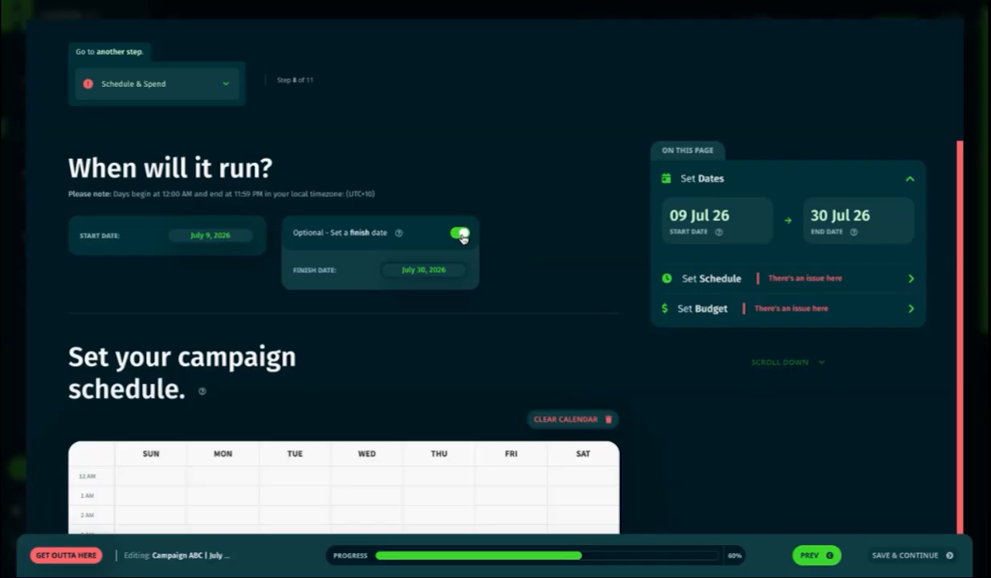
left_click(460, 234)
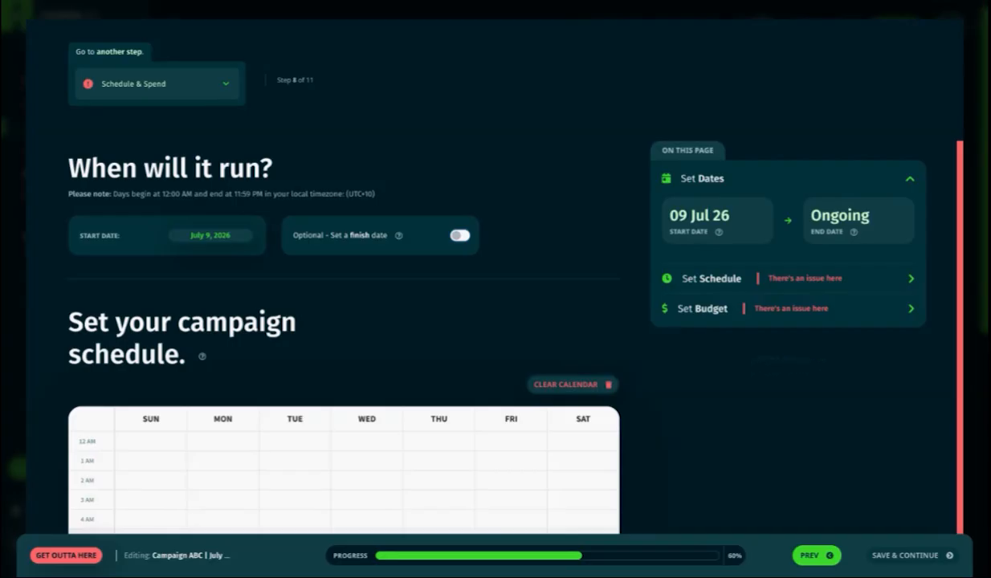
- Schedule the ads for 6–8am and 4–6pm from Monday to Friday in the campaign calendar
scroll(345, 322, "down", 5)
left_click_drag(190, 407, 479, 329)
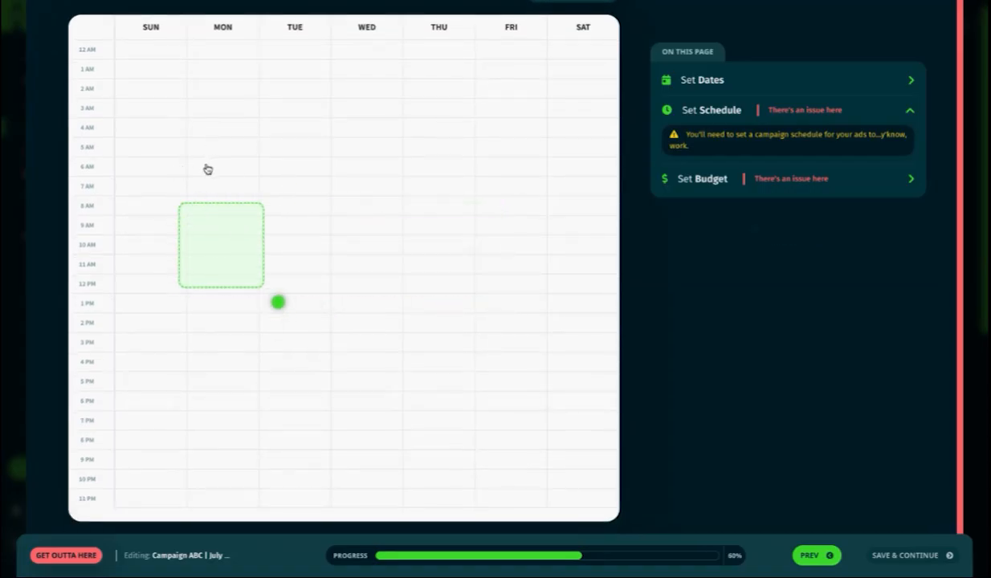
scroll(217, 303, "down", 4)
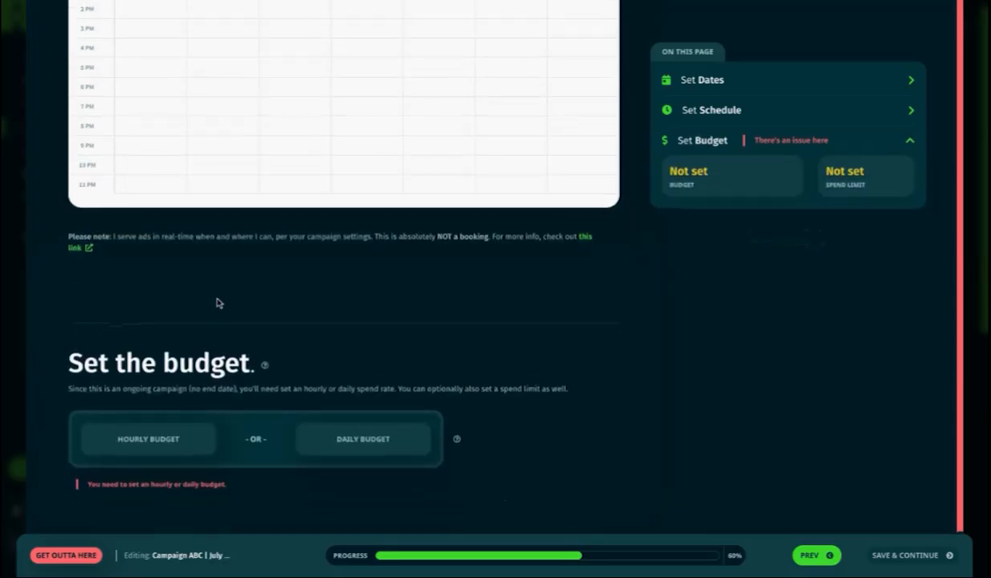
scroll(216, 303, "up", 4)
left_click_drag(194, 325, 519, 353)
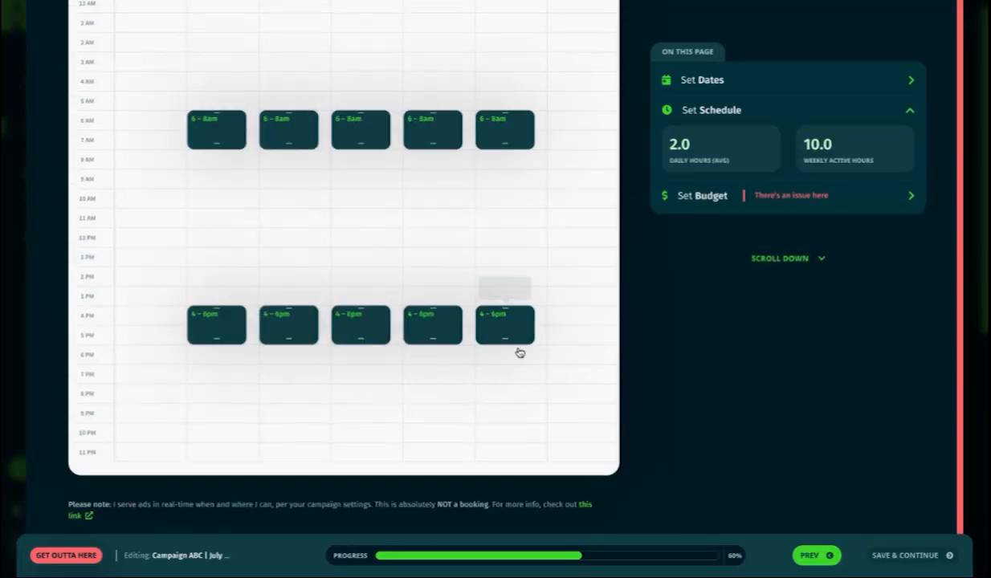
- Choose an hourly budget and apply the suggested hourly pace of A$152.84
scroll(519, 353, "down", 4)
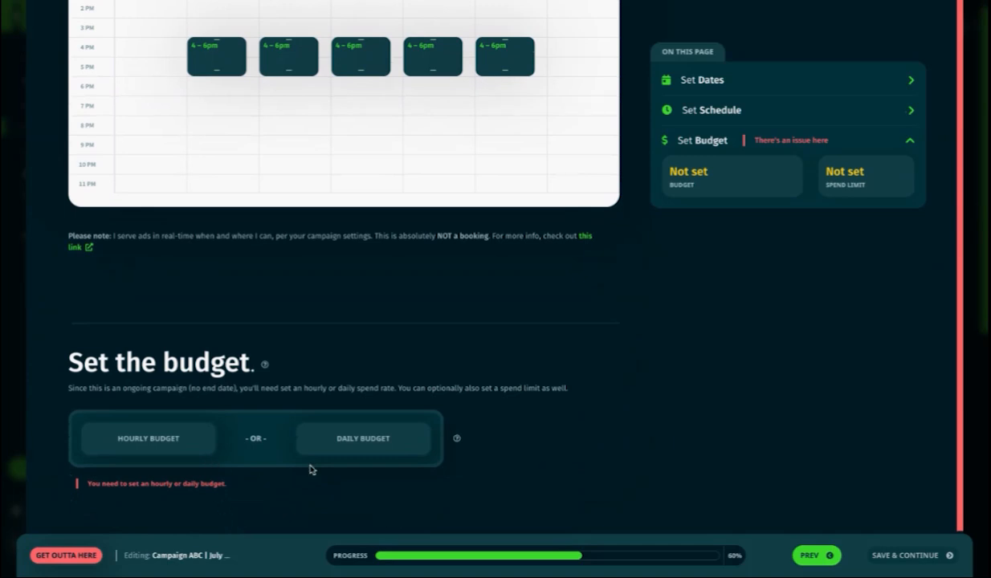
left_click(200, 441)
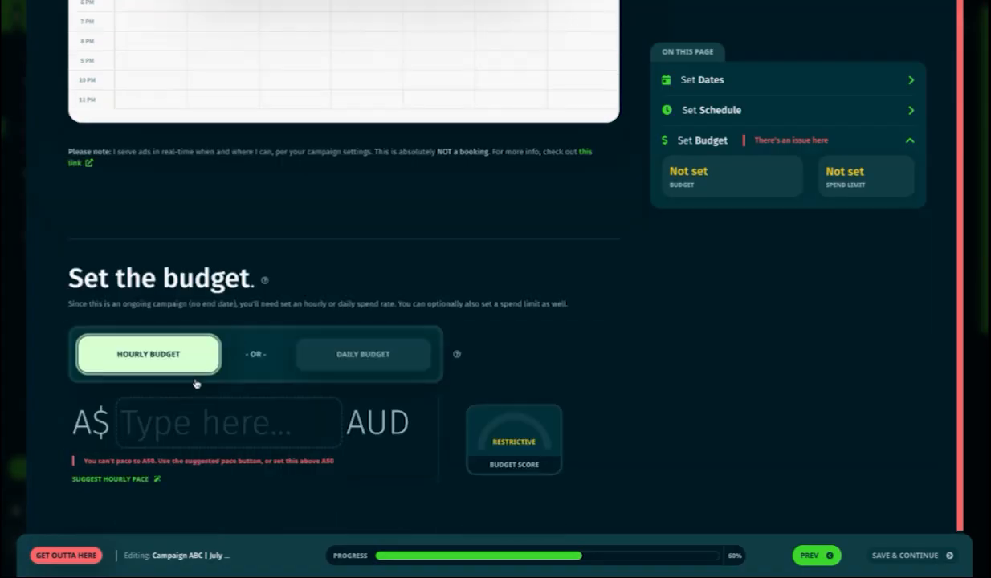
left_click(119, 480)
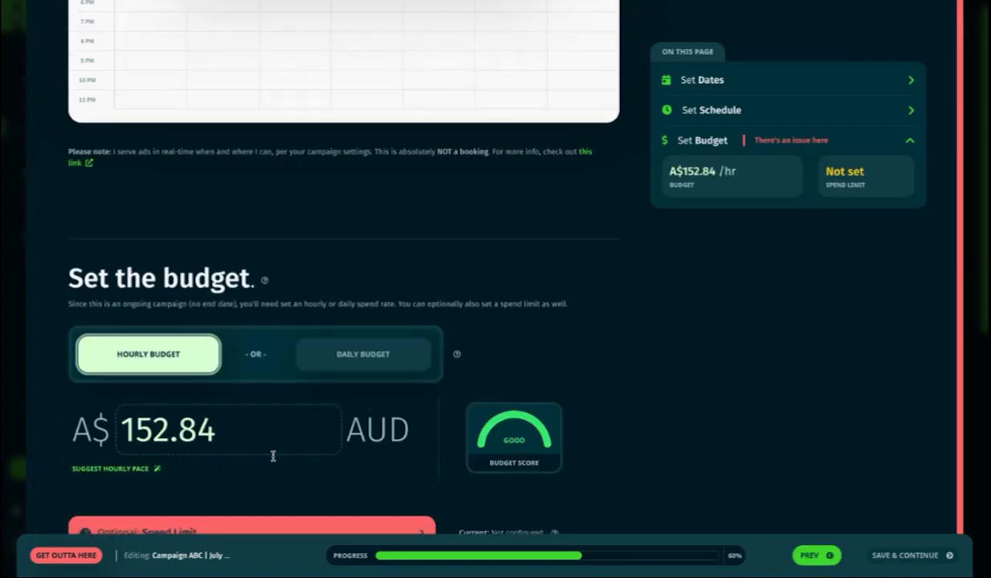
mouse_move(536, 434)
- Set the campaign's total spend limit to A$40000 and collapse the spend limit section
scroll(374, 452, "down", 2)
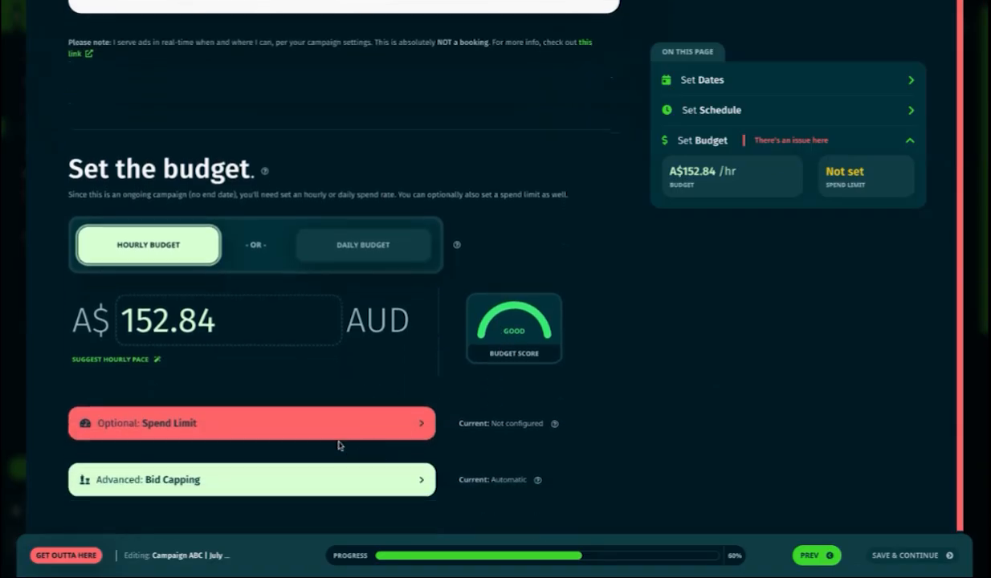
left_click(265, 423)
scroll(264, 413, "down", 2)
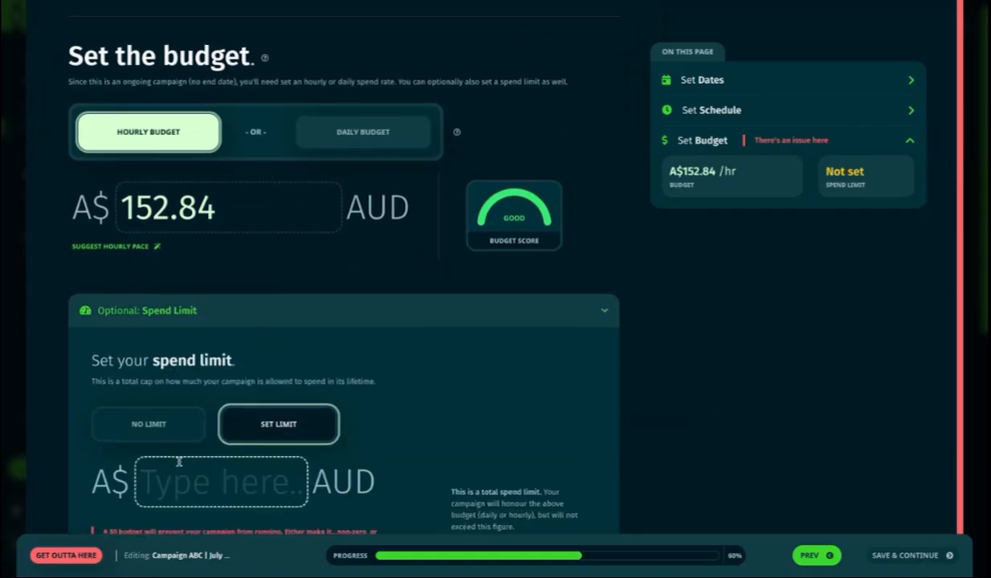
scroll(186, 496, "down", 1)
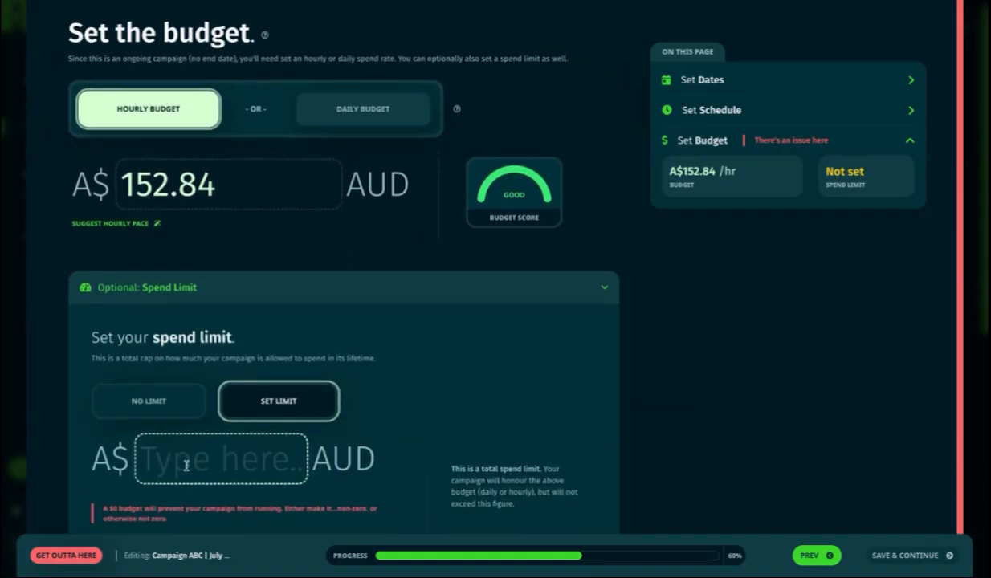
left_click(158, 388)
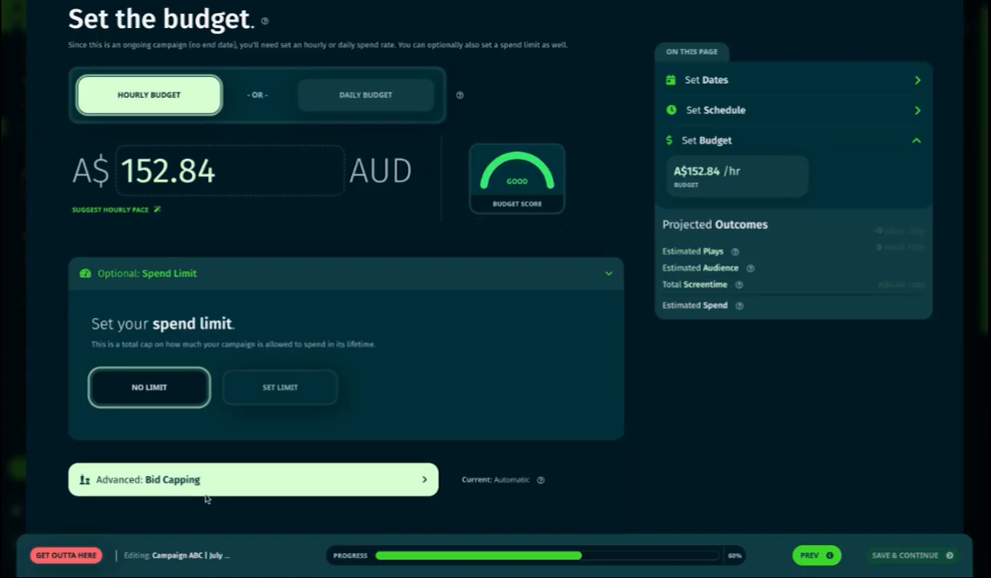
left_click(312, 389)
scroll(322, 401, "down", 2)
left_click(204, 352)
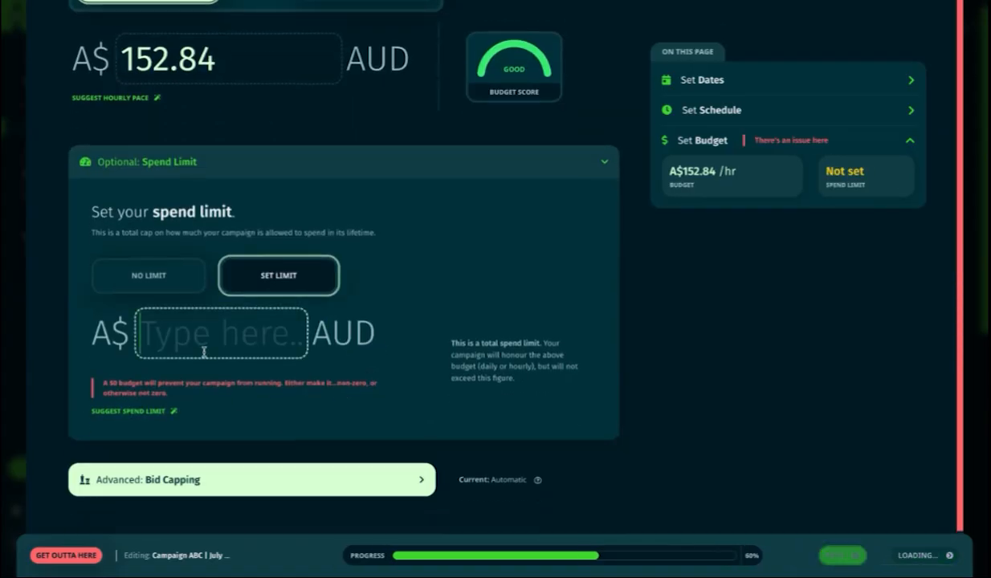
type("40000")
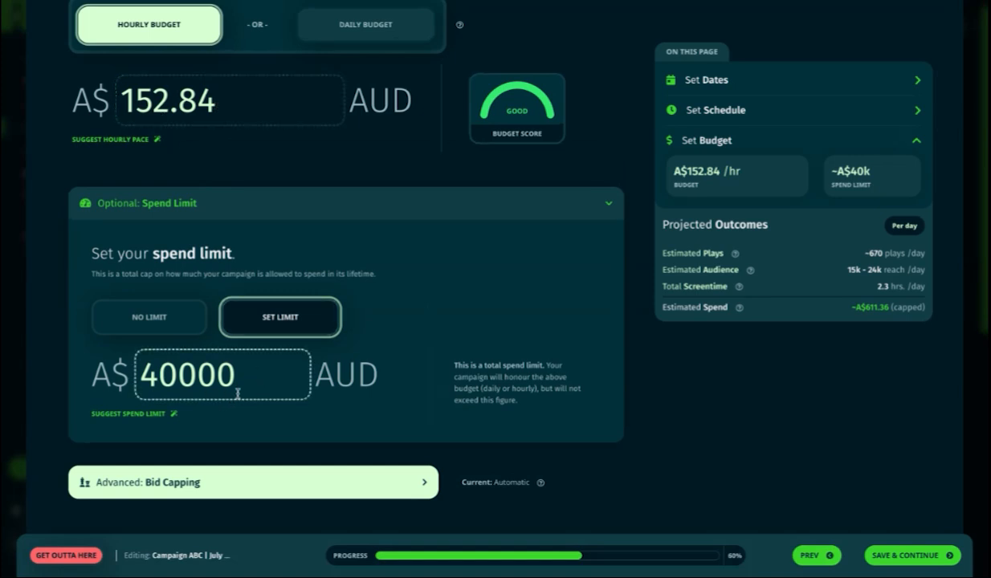
left_click(608, 209)
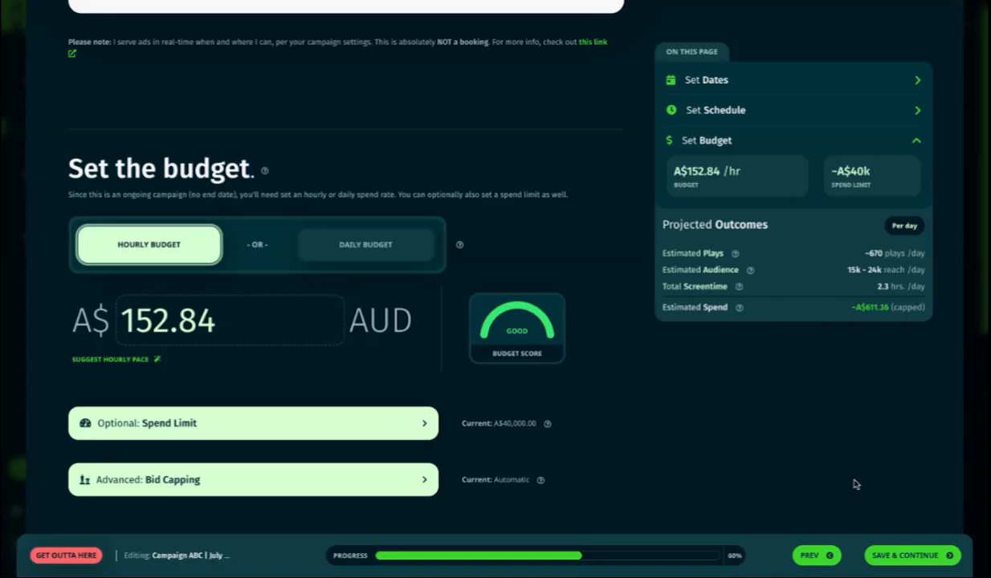
- Save the schedule and budget, and choose to upload artworks now
left_click(901, 548)
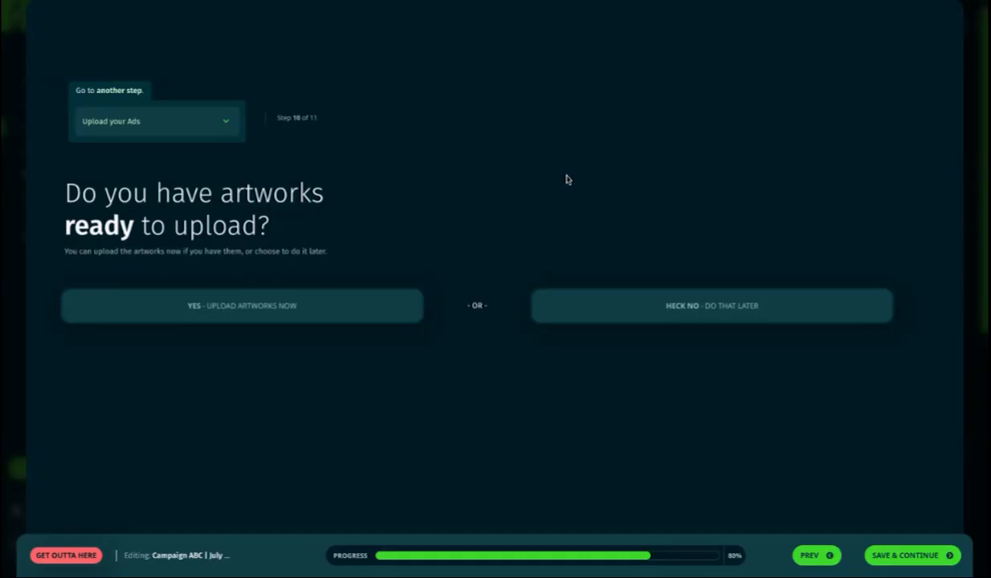
left_click(354, 293)
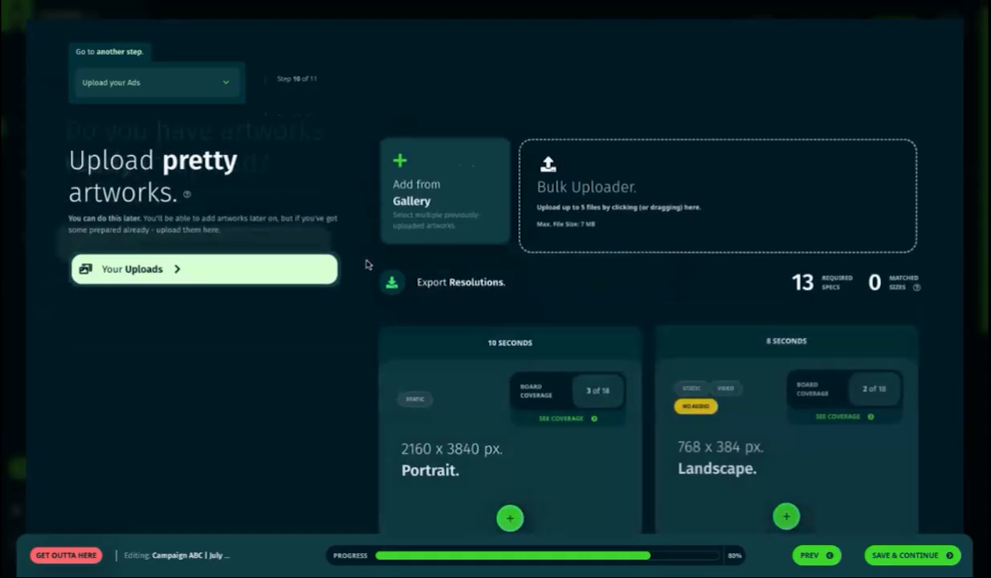
- Examine the required artwork specs and the boards covered by the 2160 x 3840 px portrait spec
scroll(569, 417, "down", 2)
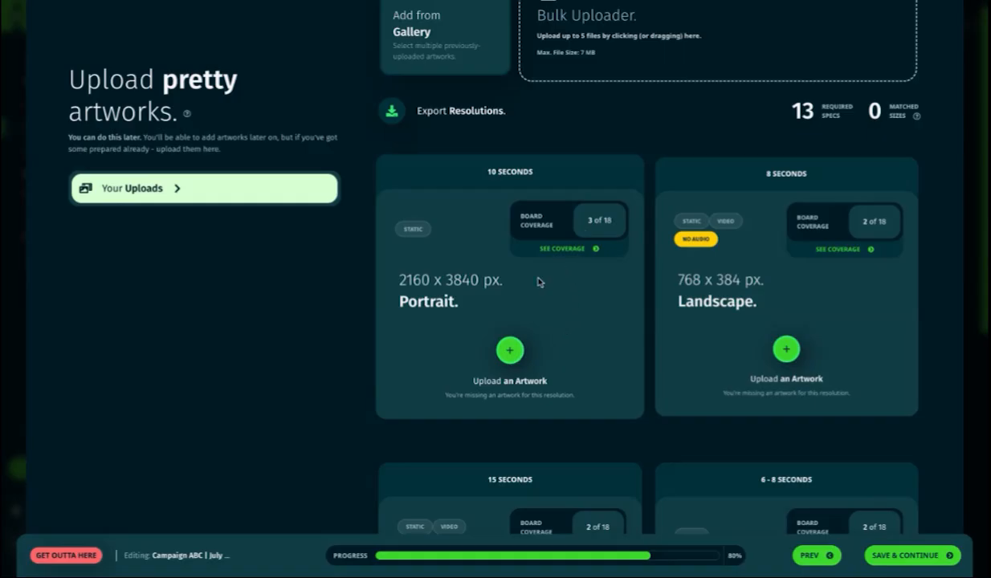
scroll(552, 285, "down", 3)
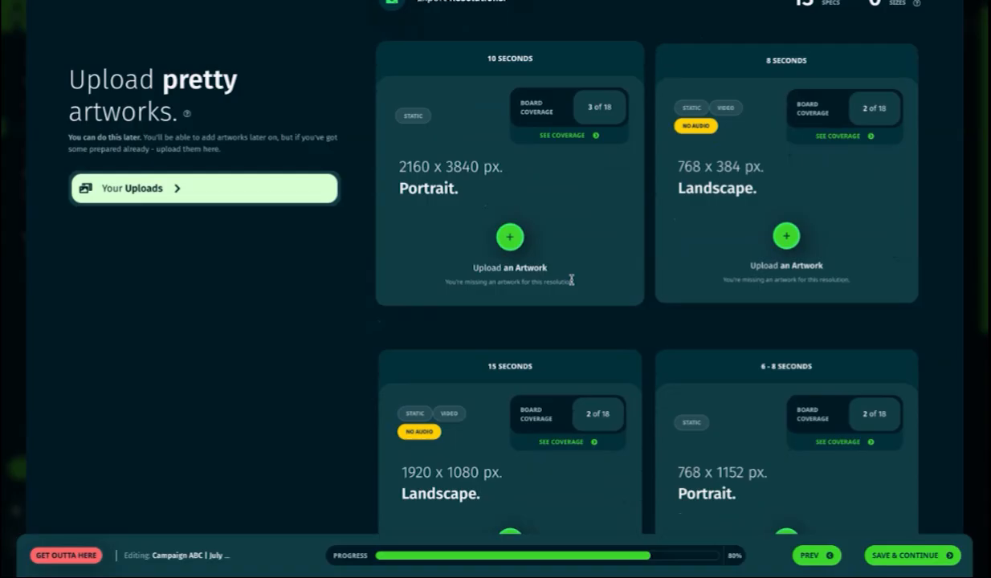
scroll(678, 382, "down", 3)
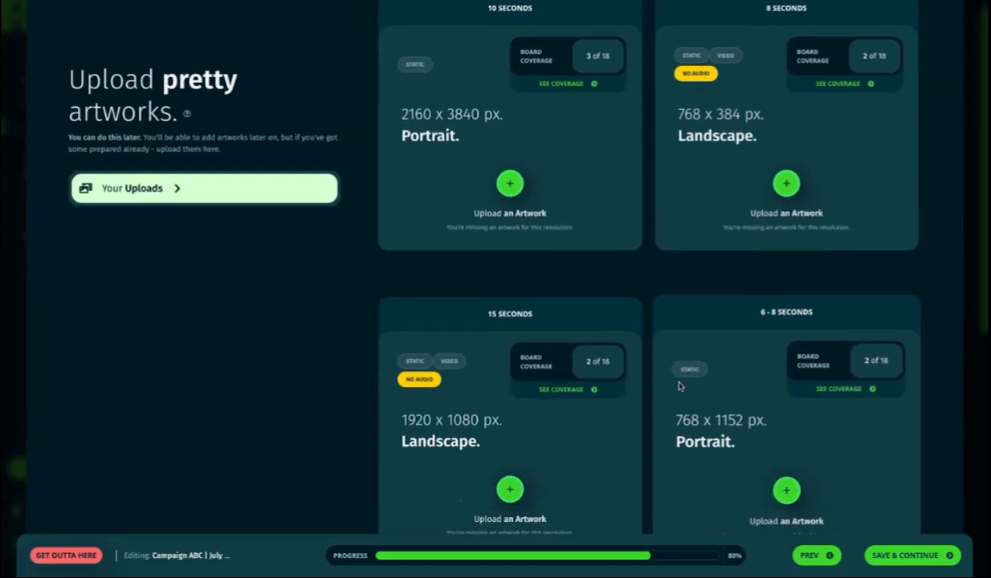
scroll(676, 377, "up", 3)
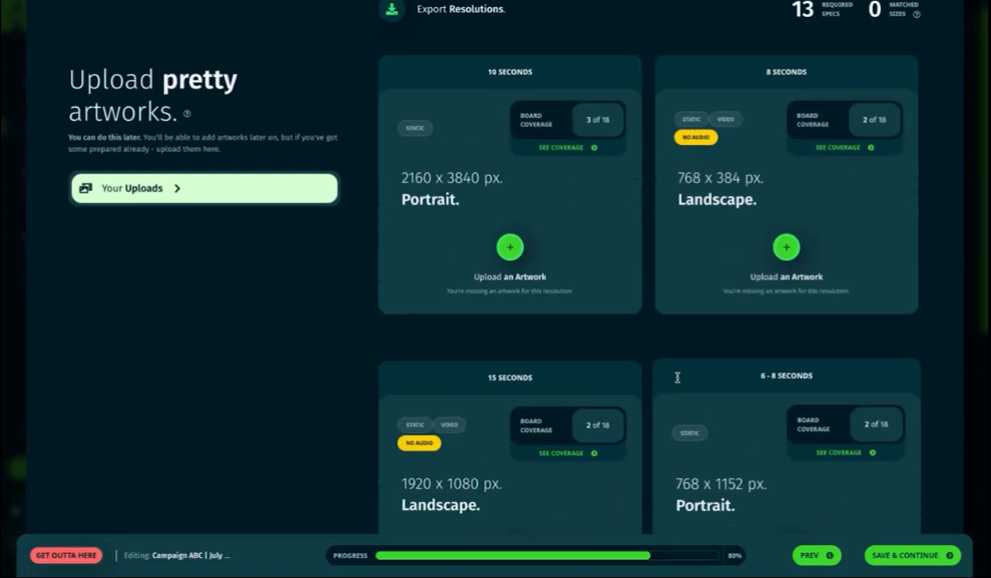
left_click(562, 149)
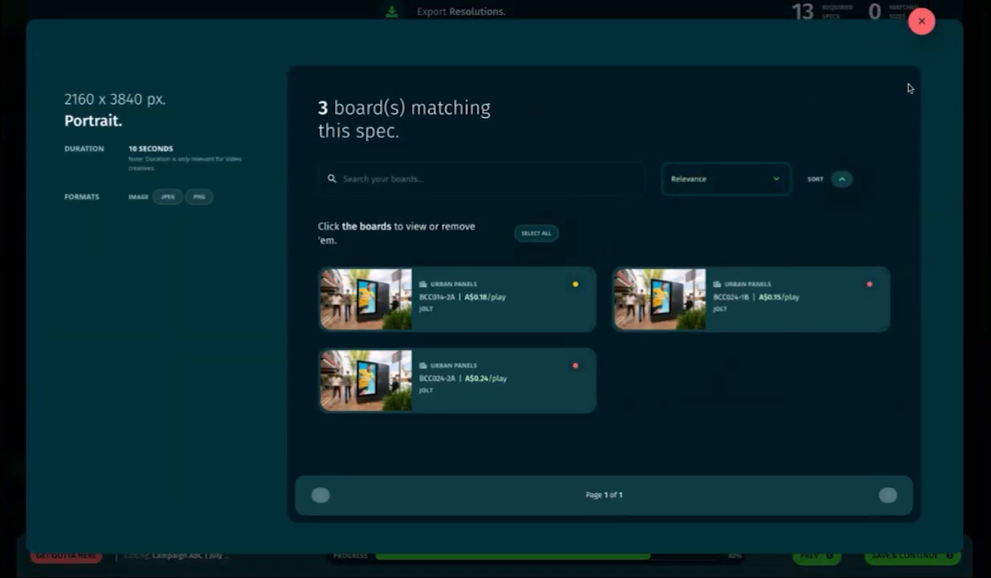
left_click(921, 21)
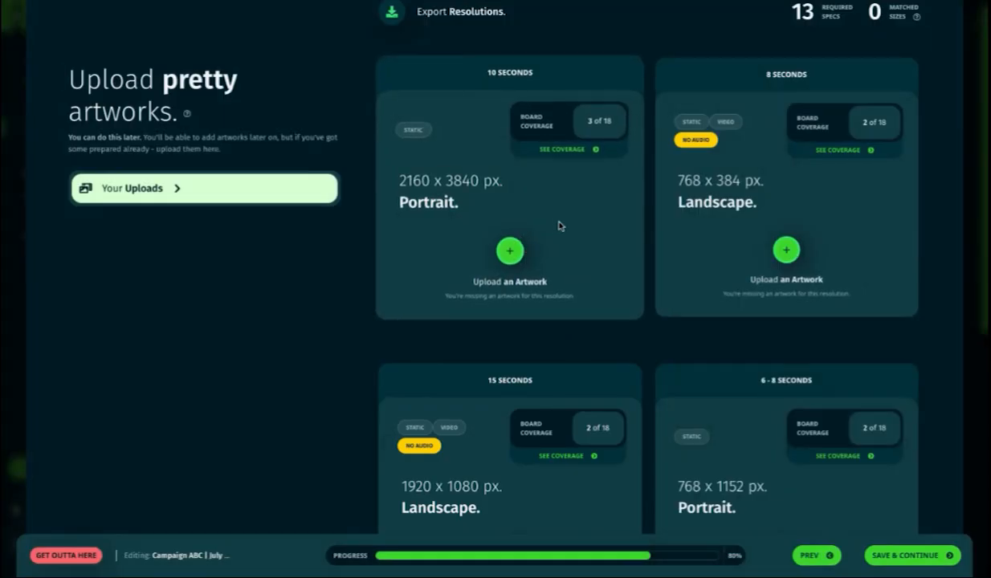
- Check the upload requirements for the 2160 x 3840 px portrait artwork without adding a file
left_click(510, 254)
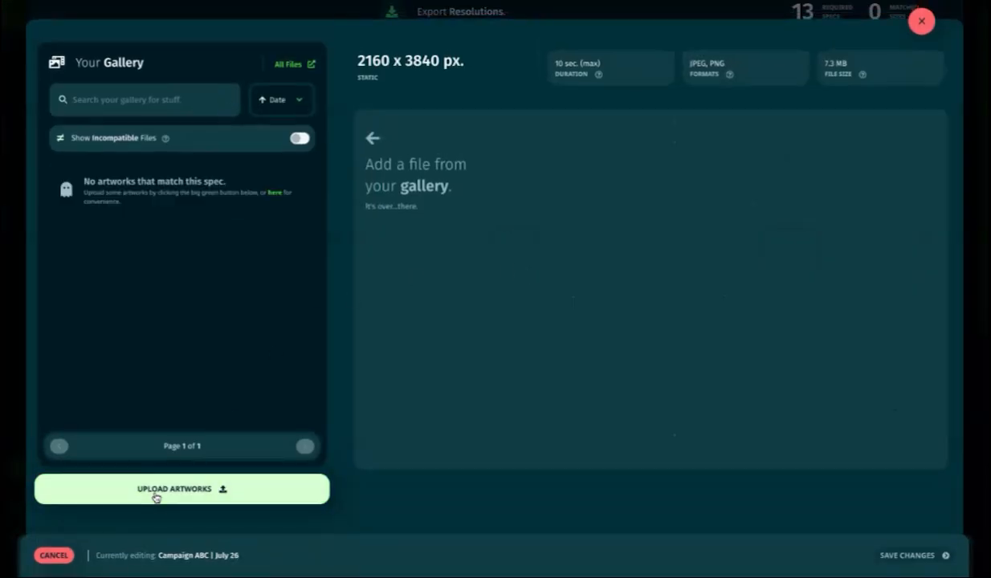
left_click(156, 496)
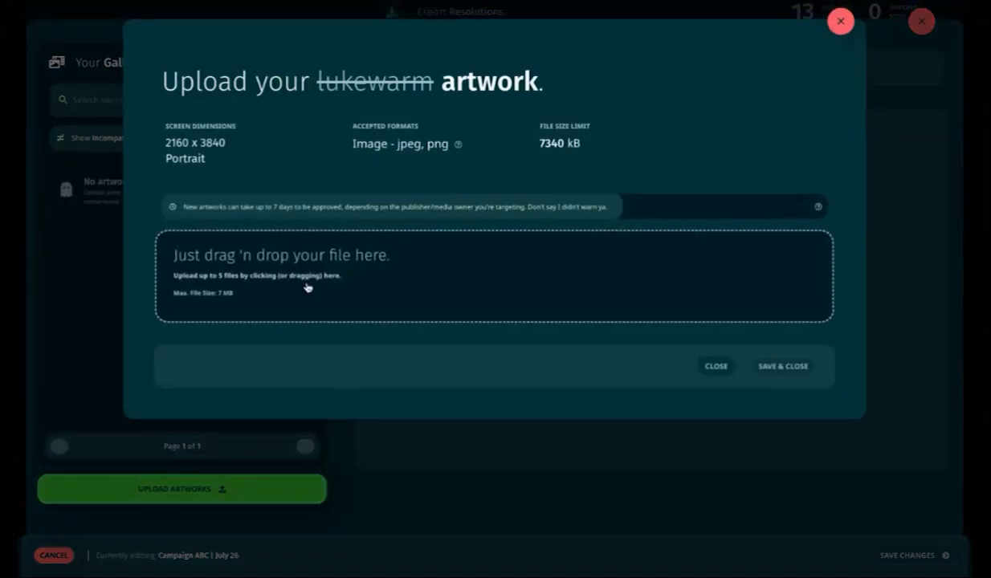
left_click(840, 24)
left_click(922, 23)
- Add the first PNG from the gallery to the 1080 x 1920 px portrait spec and submit it for approval
scroll(754, 308, "down", 3)
left_click(753, 454)
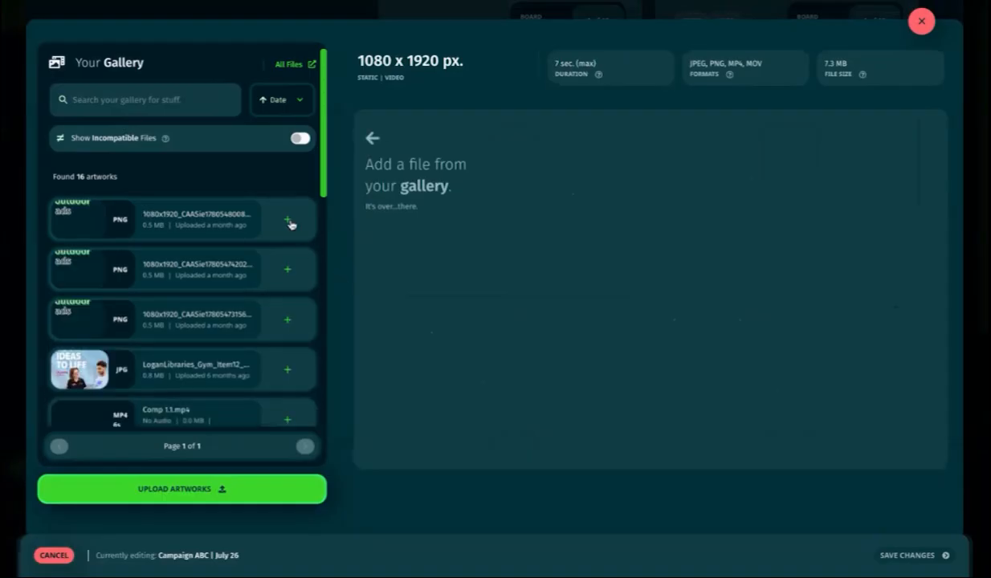
left_click(288, 220)
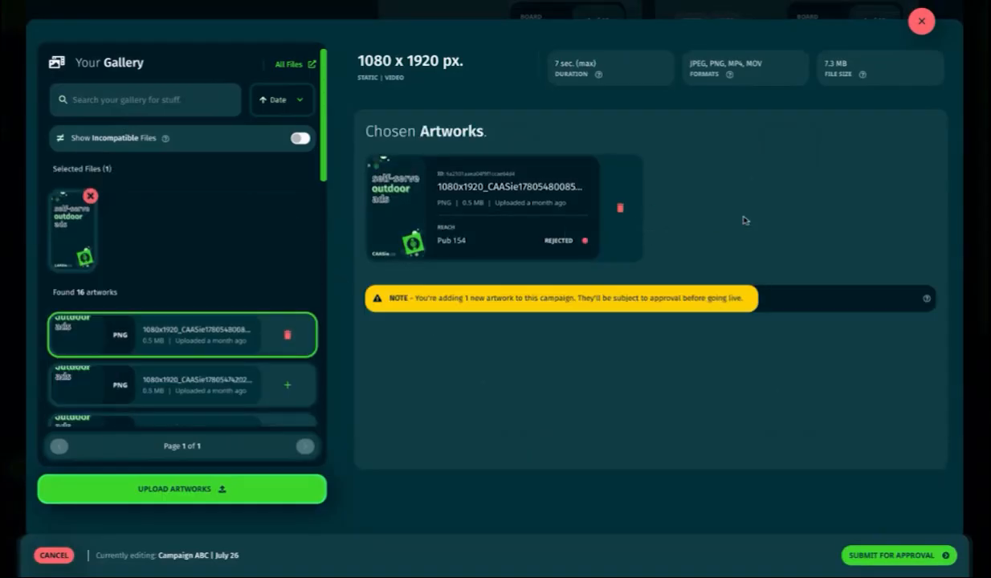
left_click(898, 555)
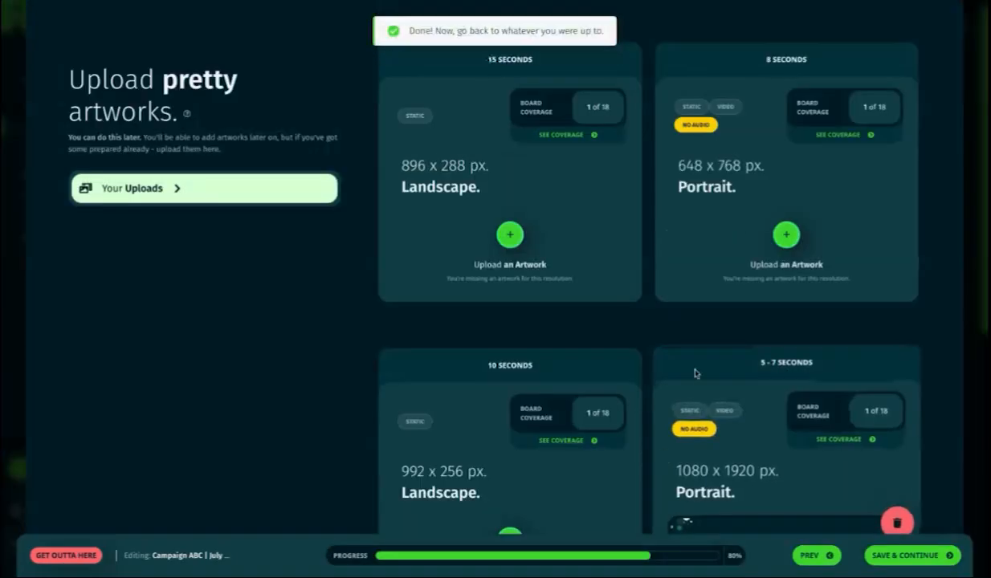
- Check the artwork assigned to the 1080 x 1920 px specs, and save the artworks to continue to the campaign summary
scroll(698, 338, "down", 2)
scroll(698, 338, "down", 2)
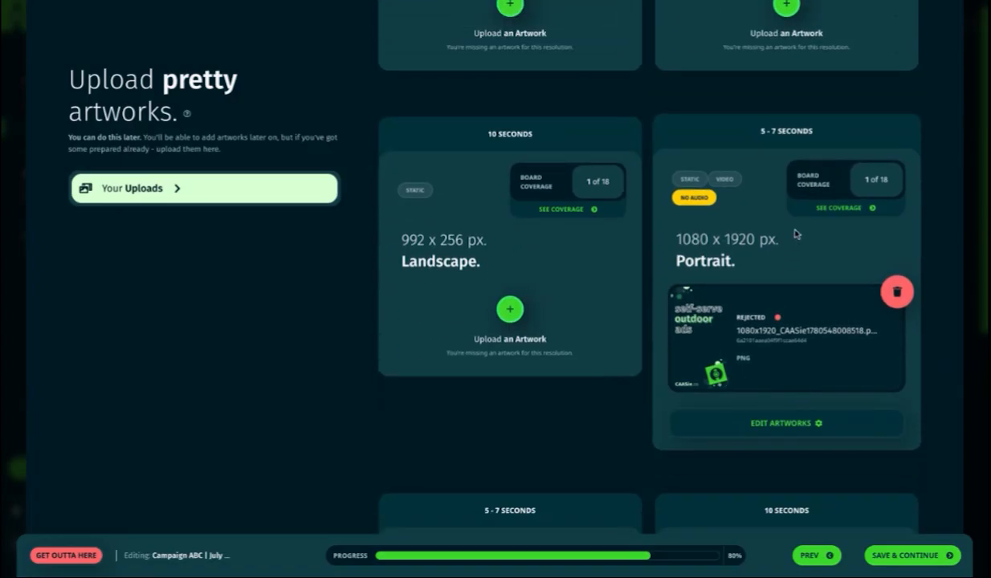
scroll(804, 277, "down", 5)
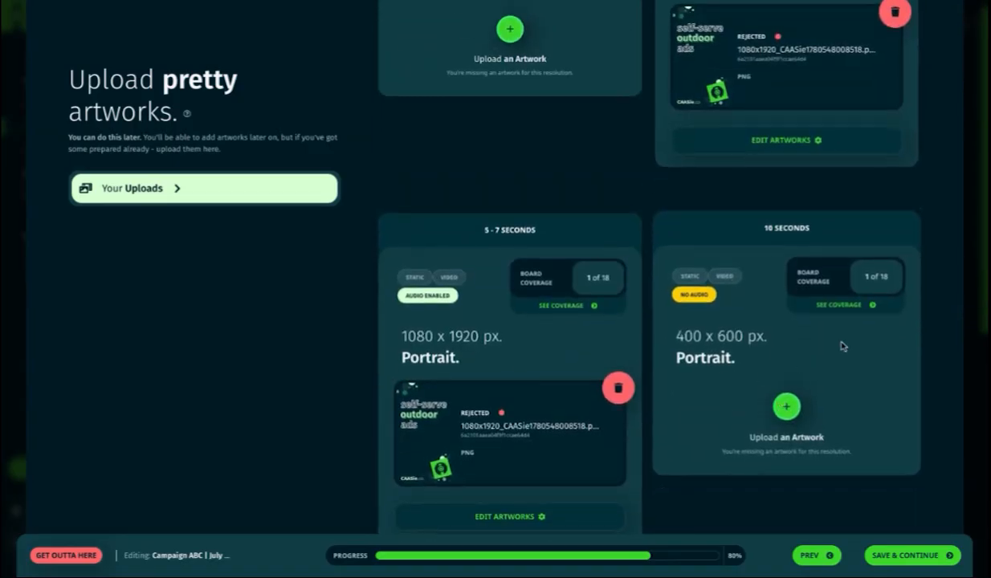
left_click(899, 555)
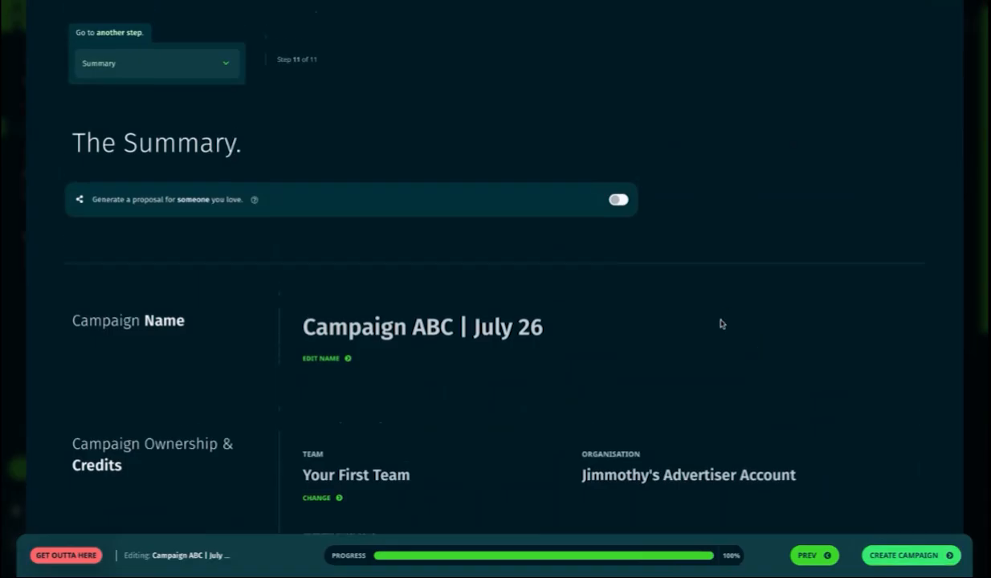
- Review the campaign summary from name to required artworks, and generate a shareable proposal for the campaign
scroll(688, 313, "down", 4)
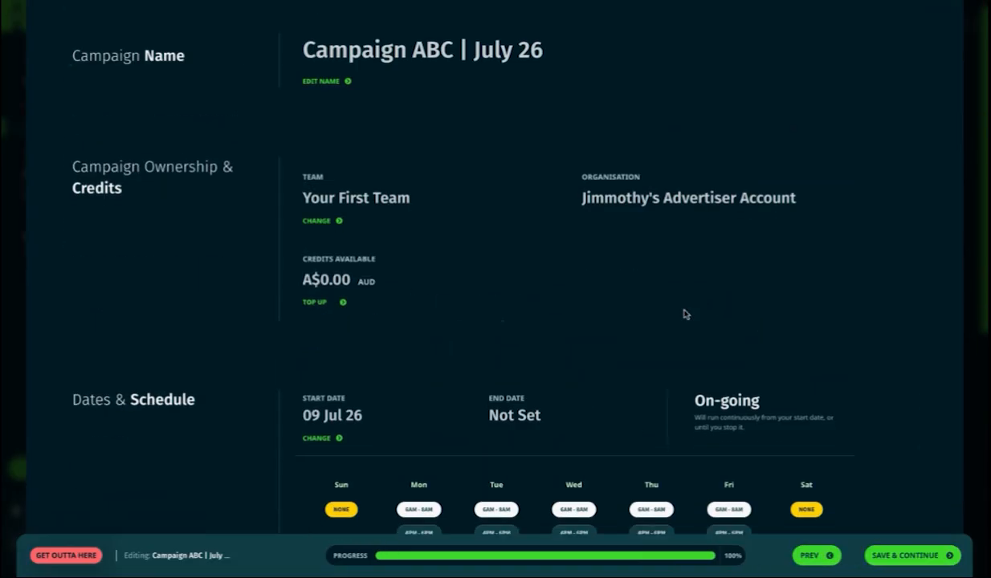
scroll(687, 314, "down", 6)
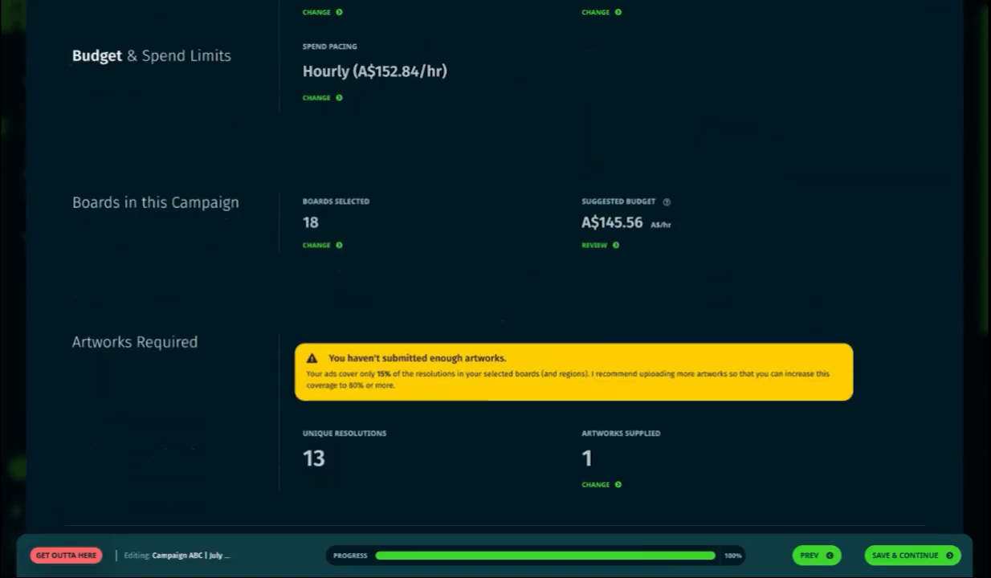
scroll(665, 317, "down", 1)
scroll(541, 355, "up", 11)
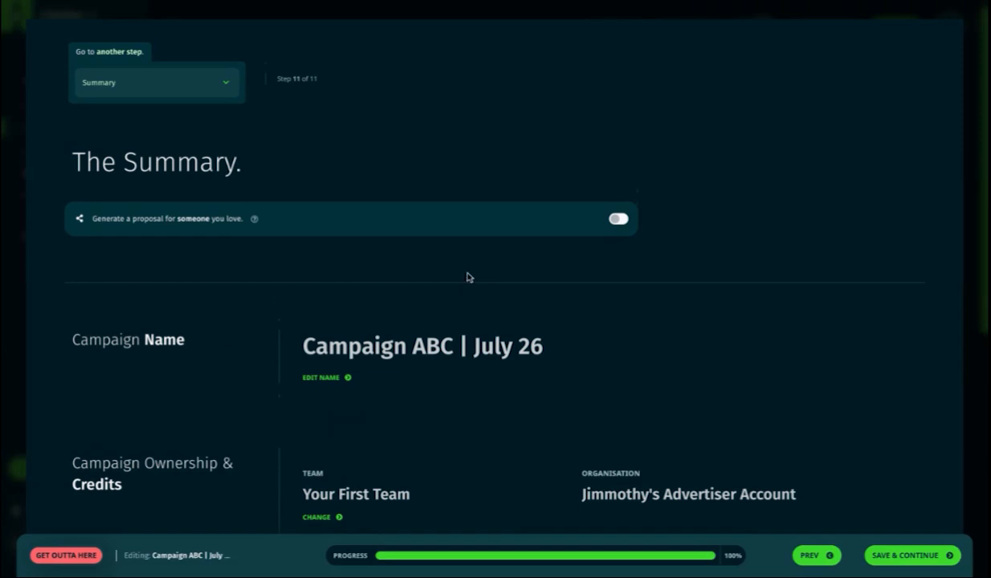
left_click(618, 224)
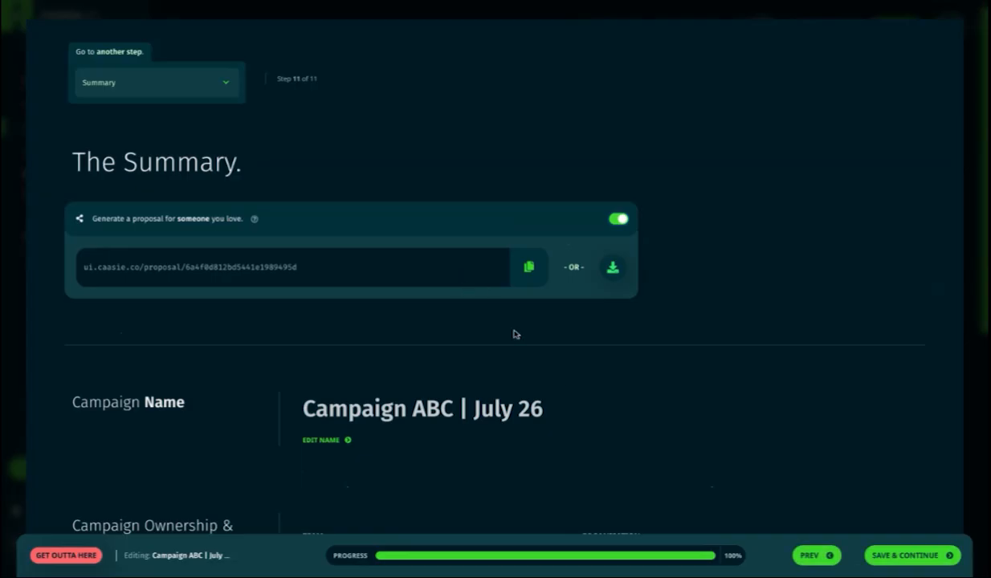
- Create the campaign from the summary and continue past the not-live notice
left_click(884, 554)
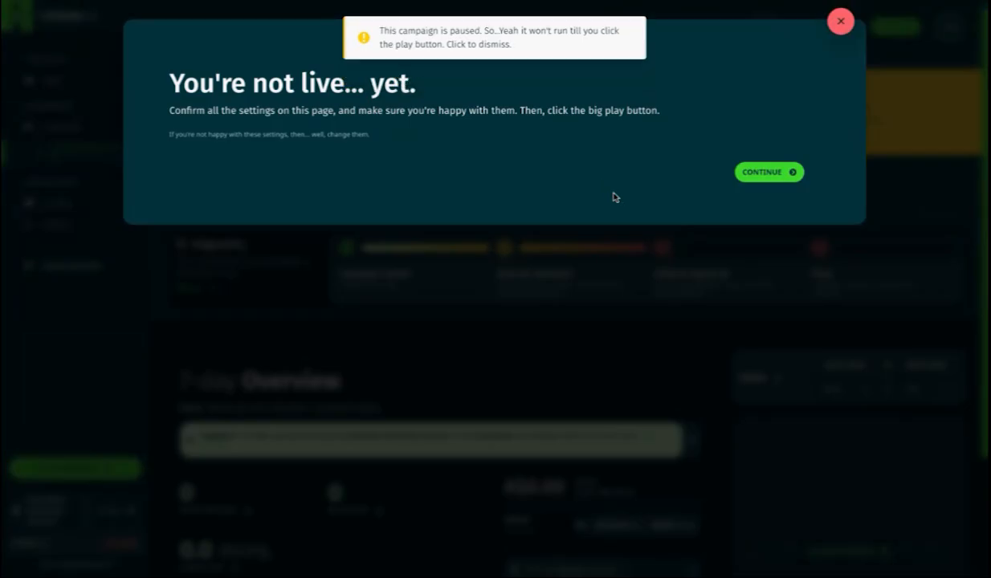
left_click(754, 173)
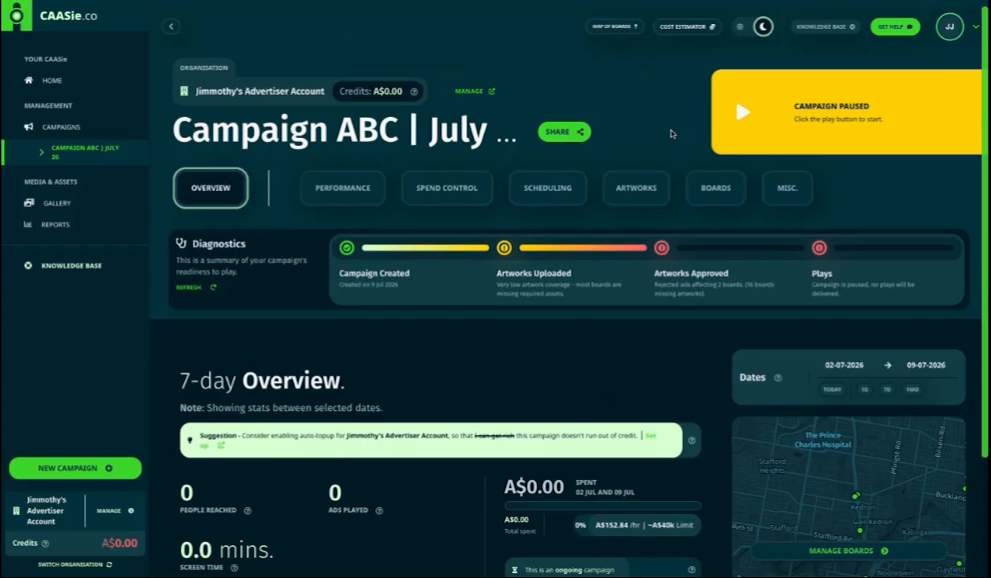
- Check the approval status details of the campaign's 1080 x 1920 px portrait artwork, and return to the campaign overview
left_click(636, 188)
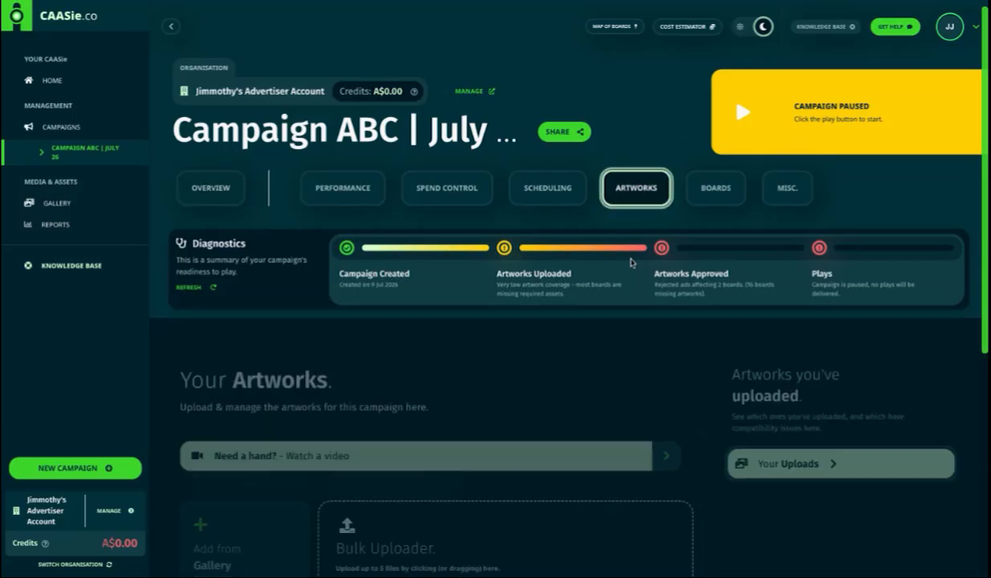
scroll(598, 330, "down", 5)
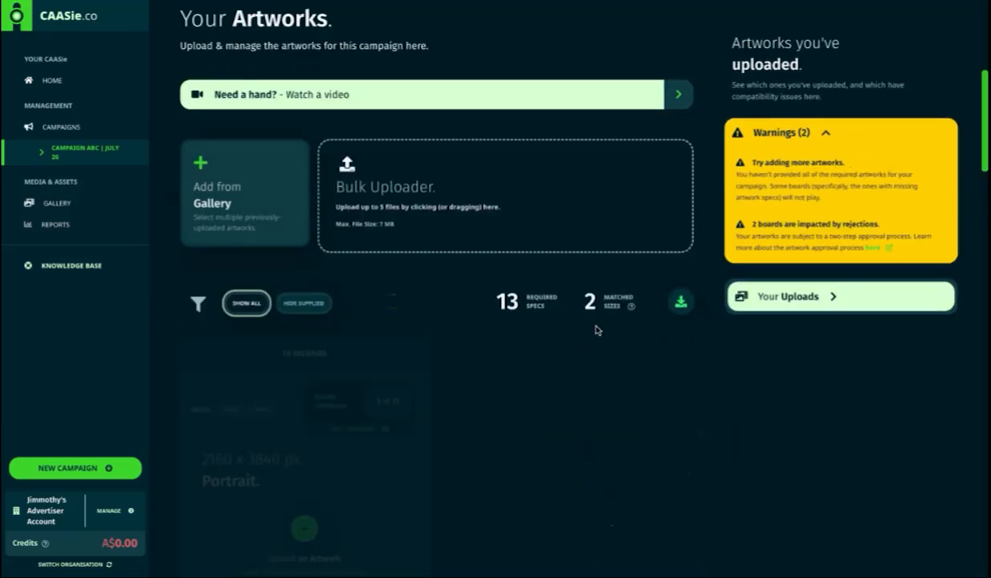
scroll(564, 334, "down", 15)
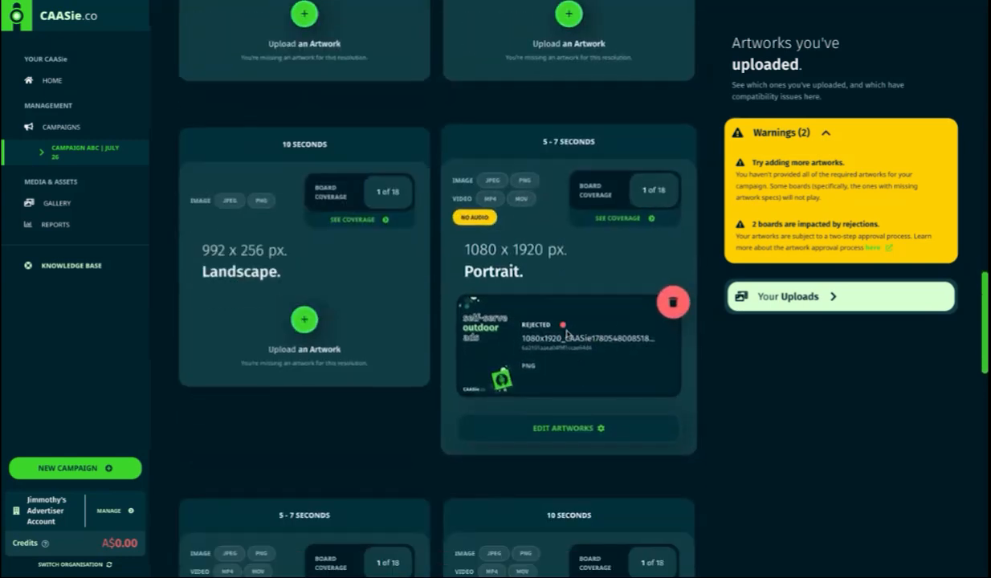
mouse_move(562, 327)
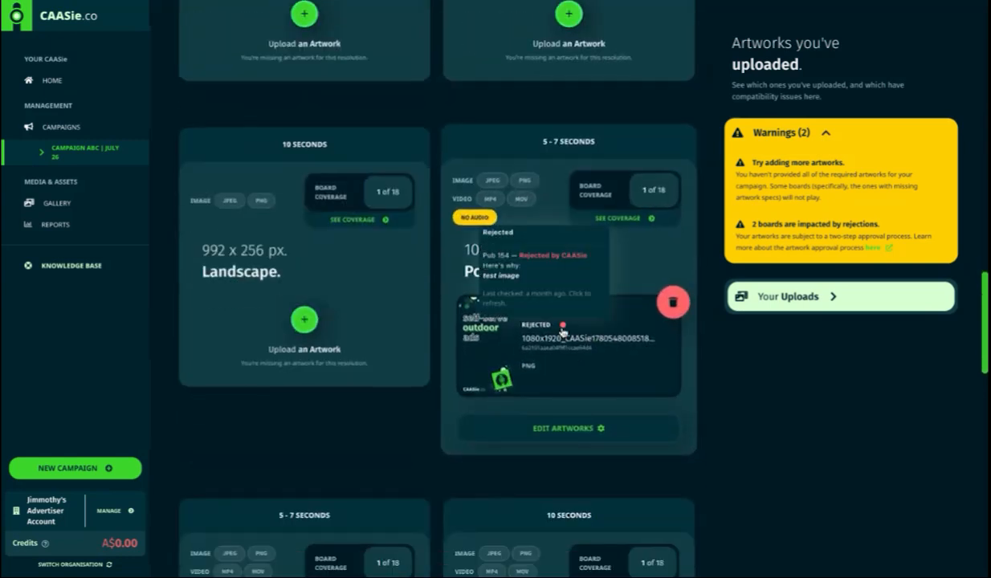
scroll(576, 366, "up", 15)
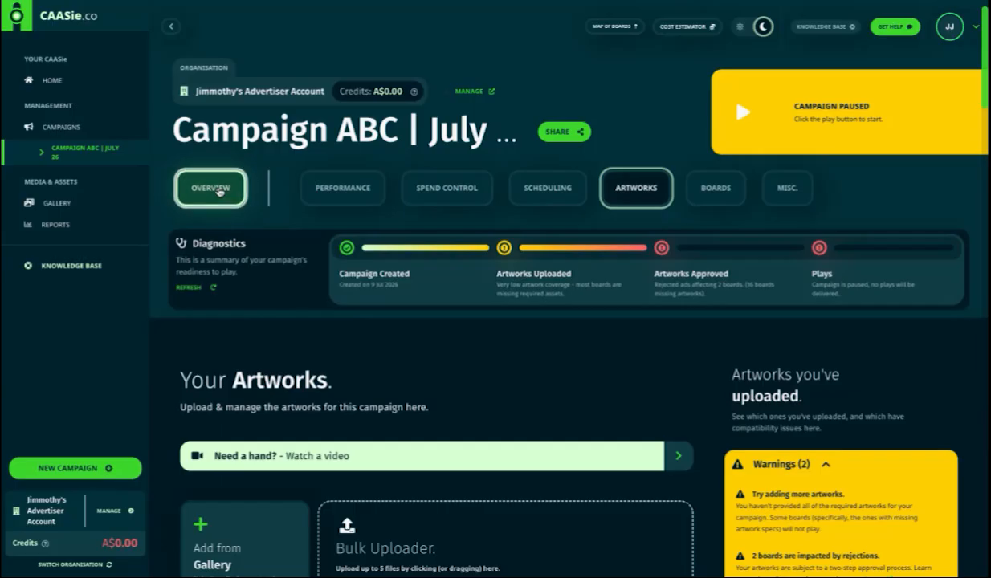
left_click(212, 188)
scroll(522, 330, "down", 3)
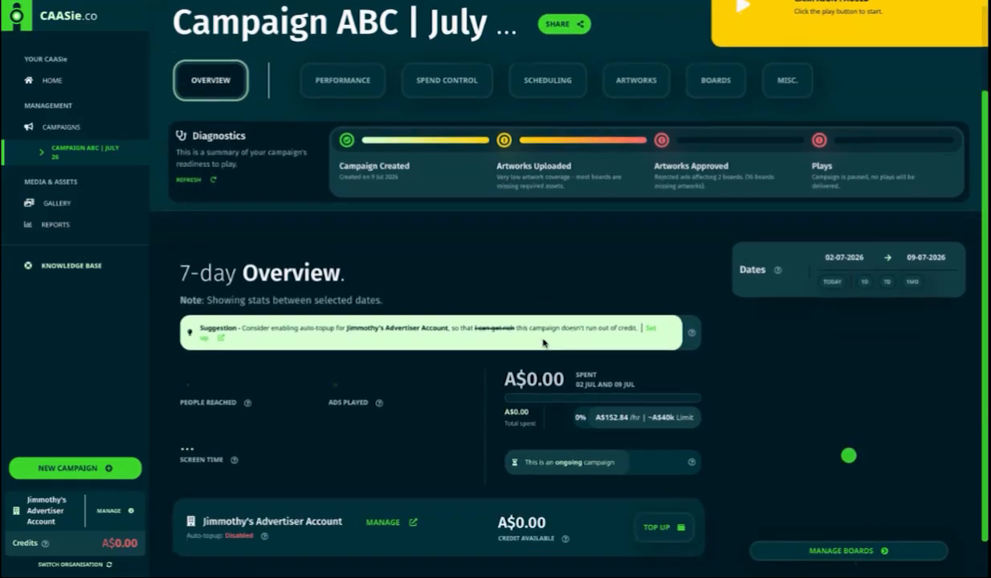